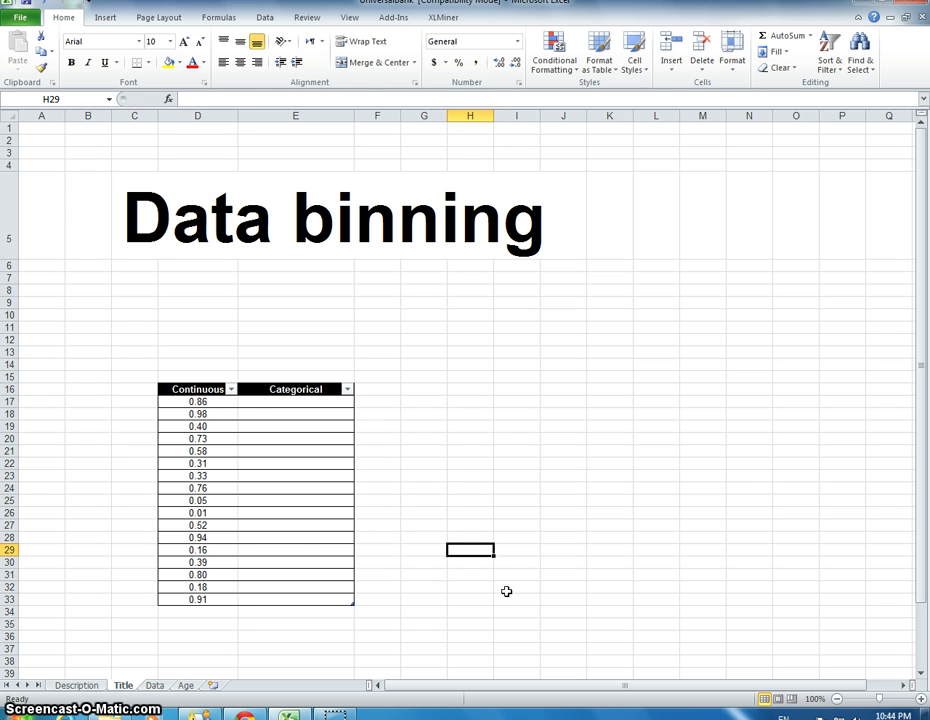
List the bins in H16:H19 under the heading "My bins": above 0.75, above 0.25 but below 0.75, below 0.25.
left_click(195, 401)
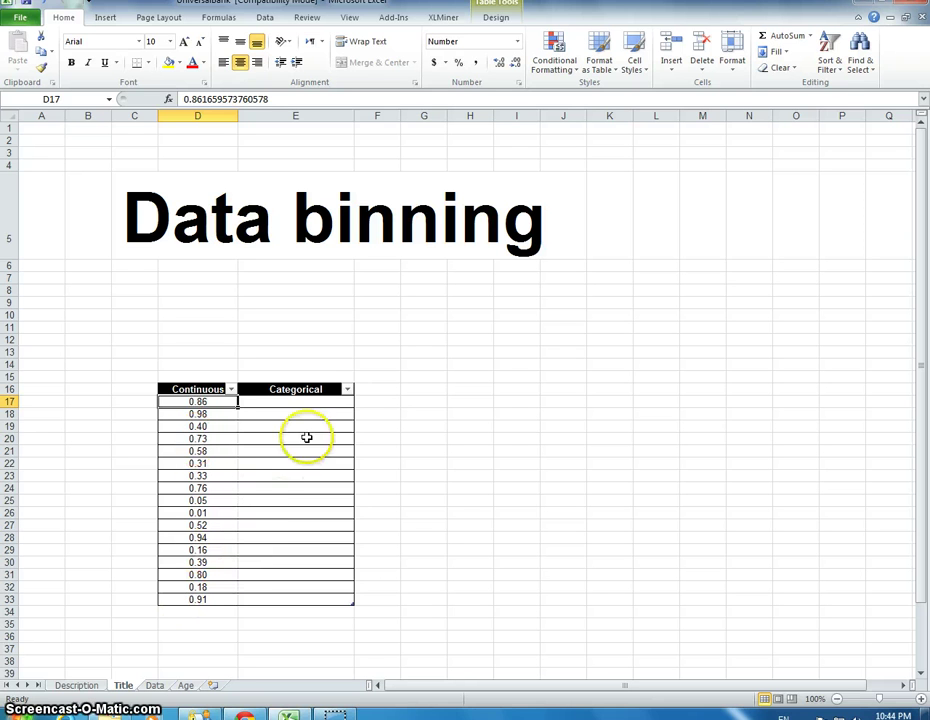
left_click(510, 503)
left_click(470, 389)
type("My bins above 0.75 above 0.25 but below 0.75 below 0.25")
left_click(458, 512)
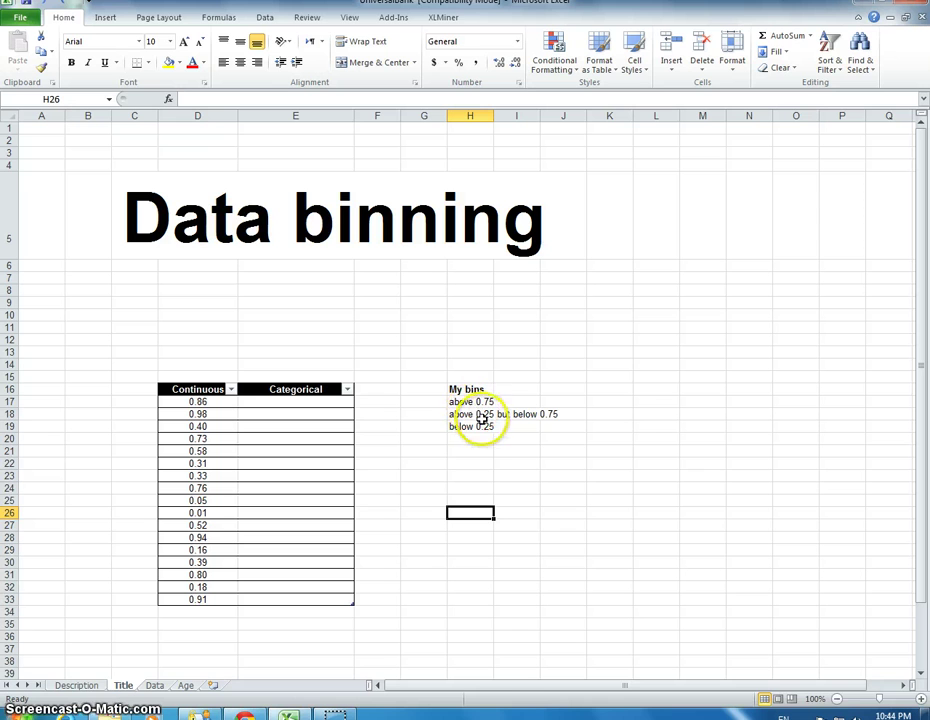
left_click(473, 449)
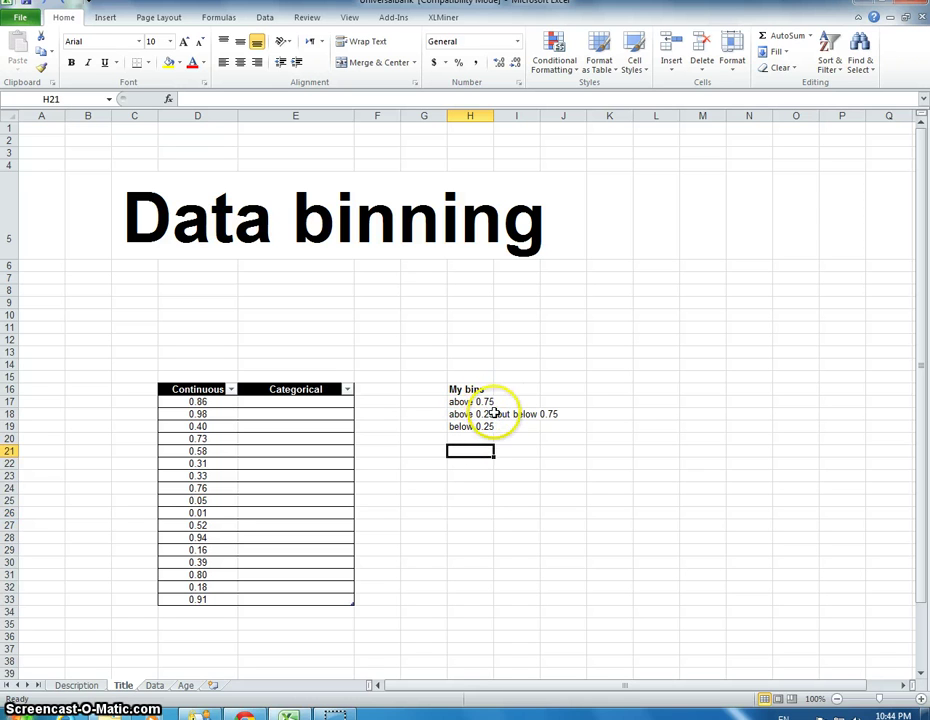
Fill the Categorical column E17:E33 with the matching bin label for each Continuous value, using =IF(D17>0.75,"above 0.75") in E17.
left_click(472, 403)
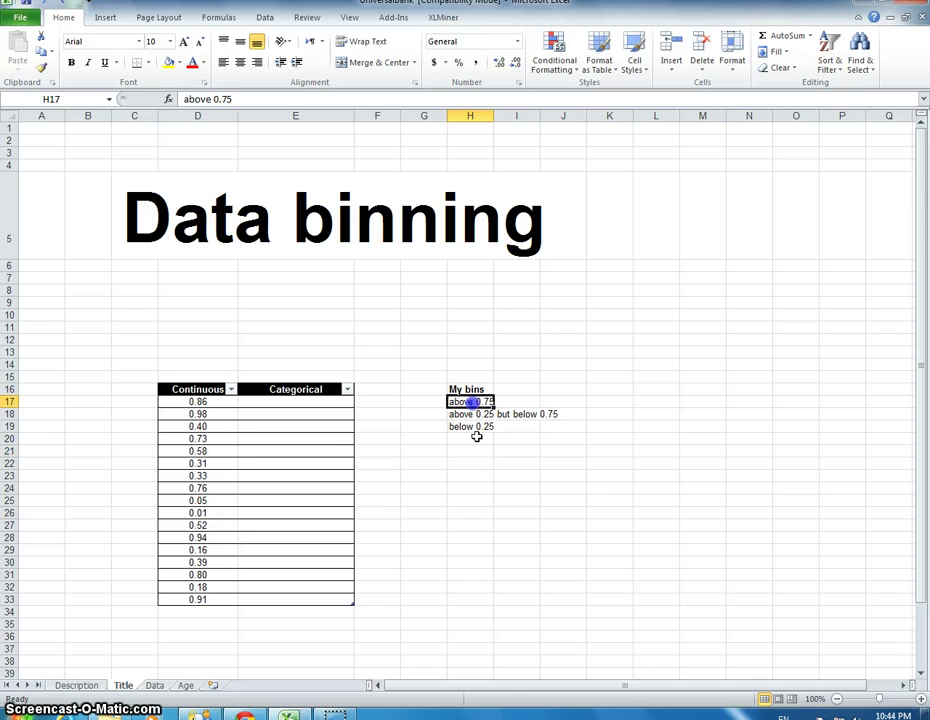
left_click(430, 400)
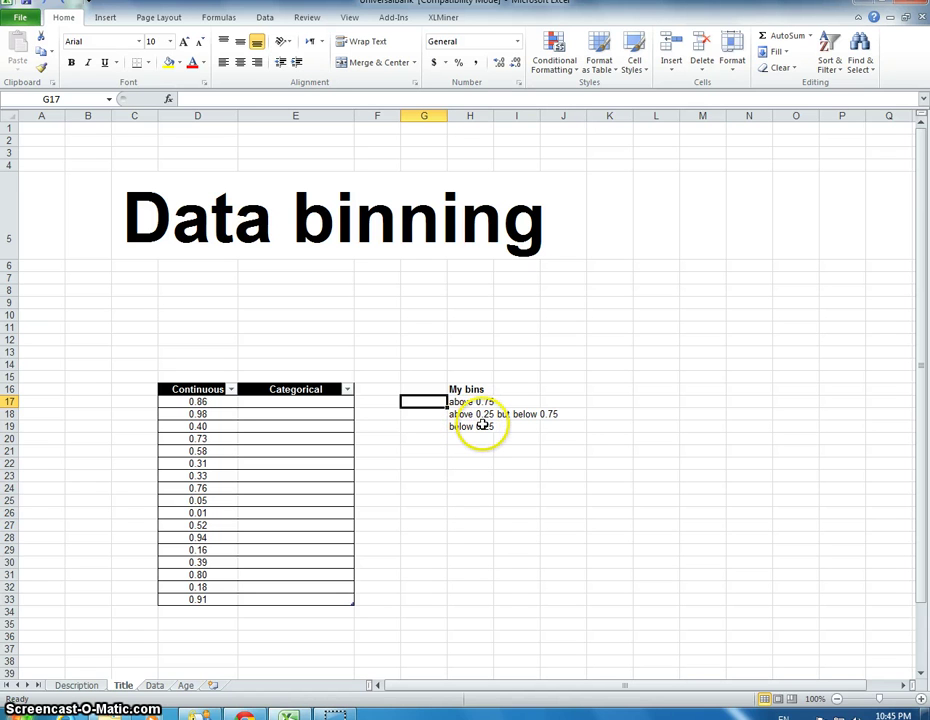
left_click(467, 413)
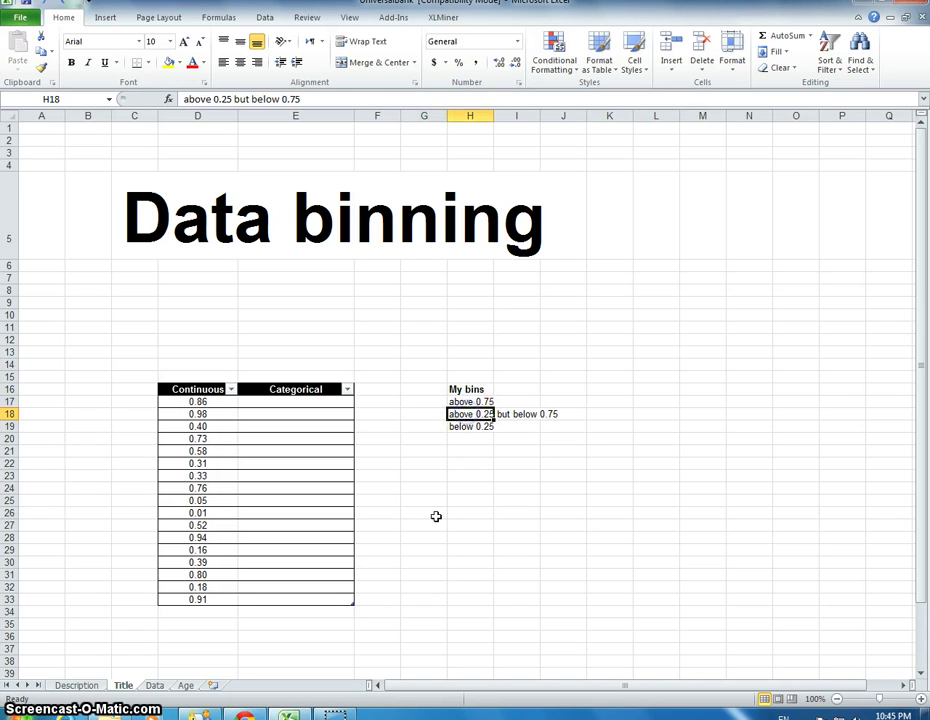
key("Down")
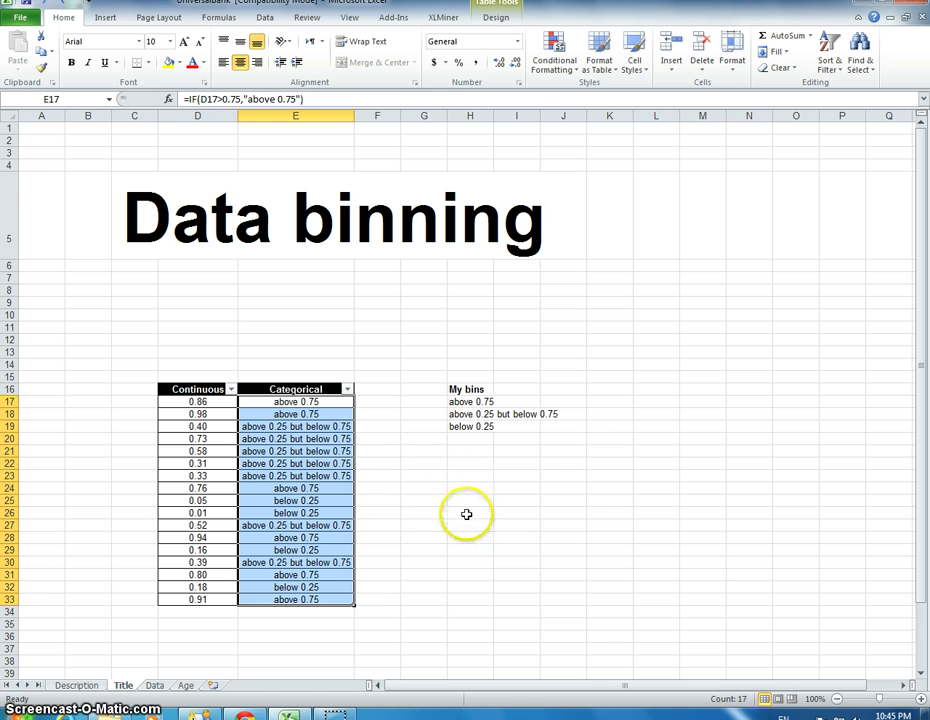
left_click(470, 512)
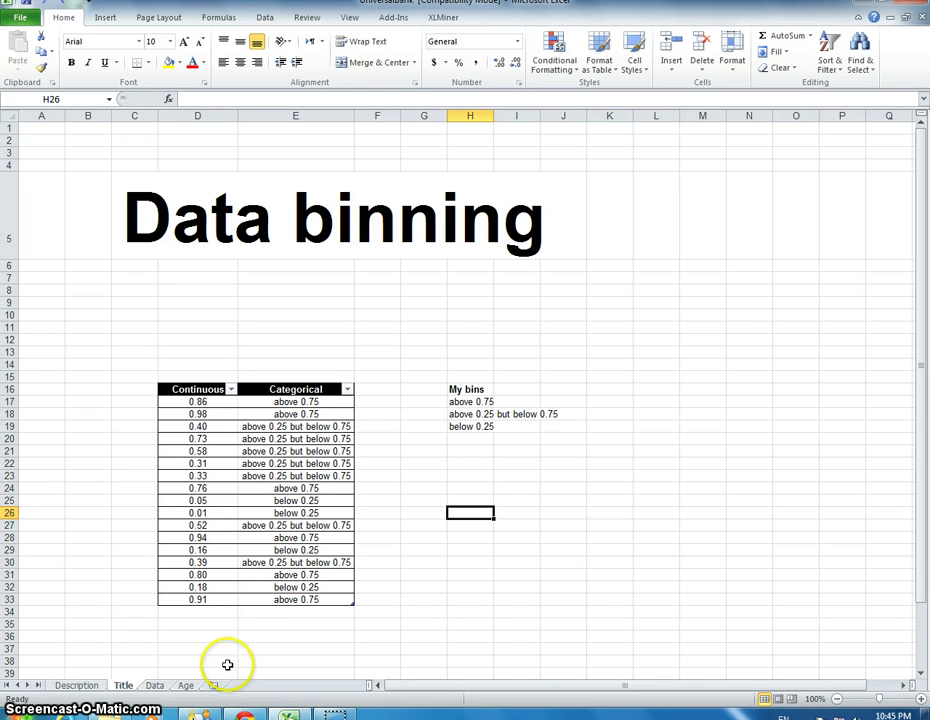
Examine the Age column on the Data sheet and the age distribution chart on the Age sheet.
left_click(155, 686)
left_click(233, 323)
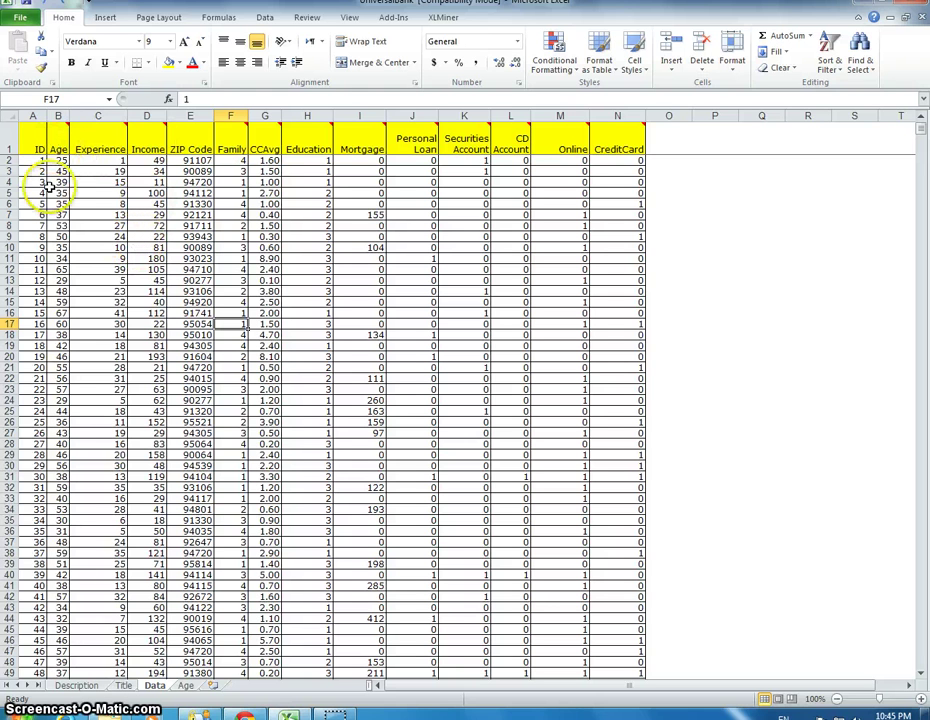
left_click(59, 116)
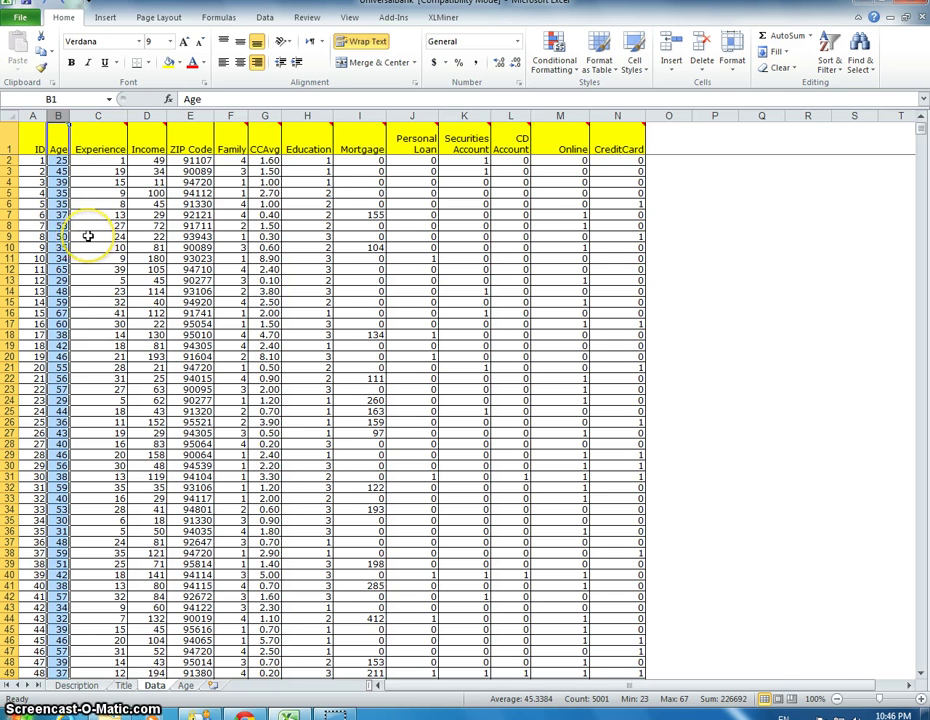
left_click(185, 687)
left_click(300, 583)
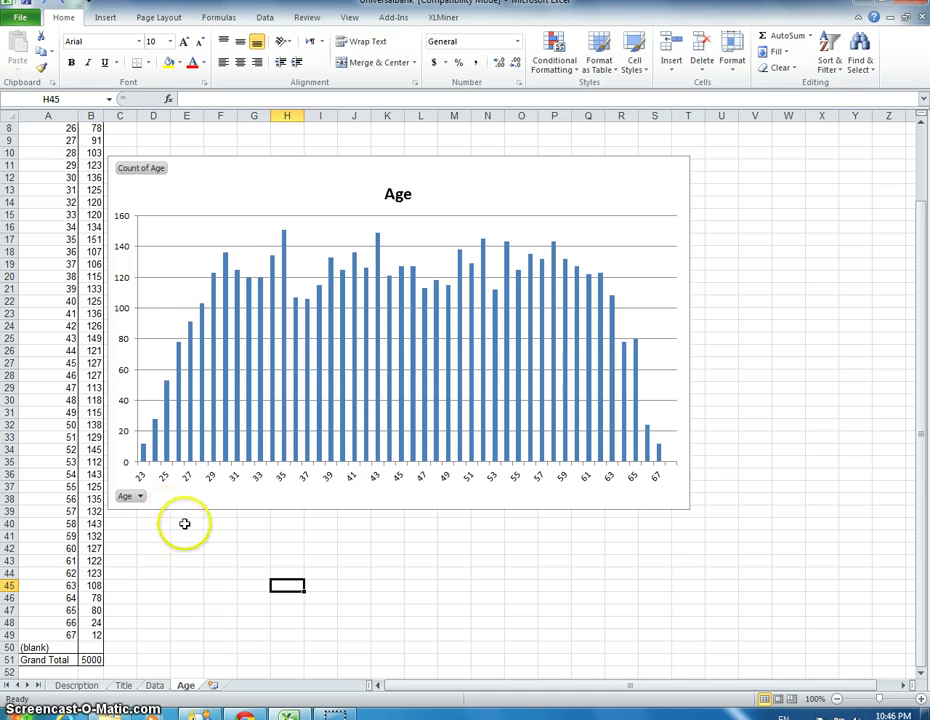
Open XLMiner's Bin Continuous Data for the Data sheet and select Age as the variable to bin.
left_click(154, 686)
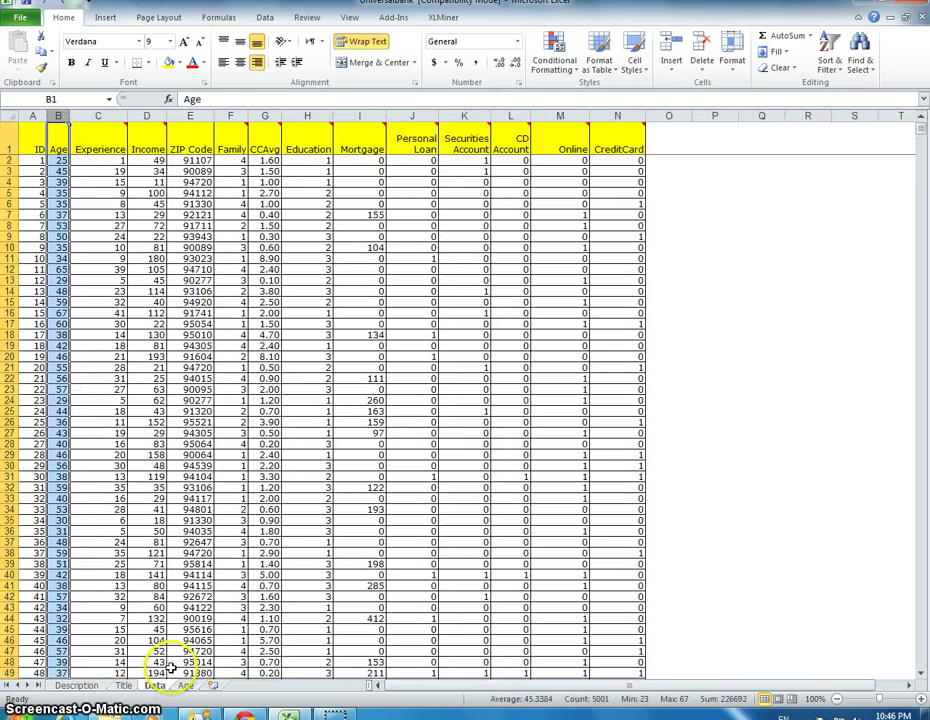
left_click(120, 258)
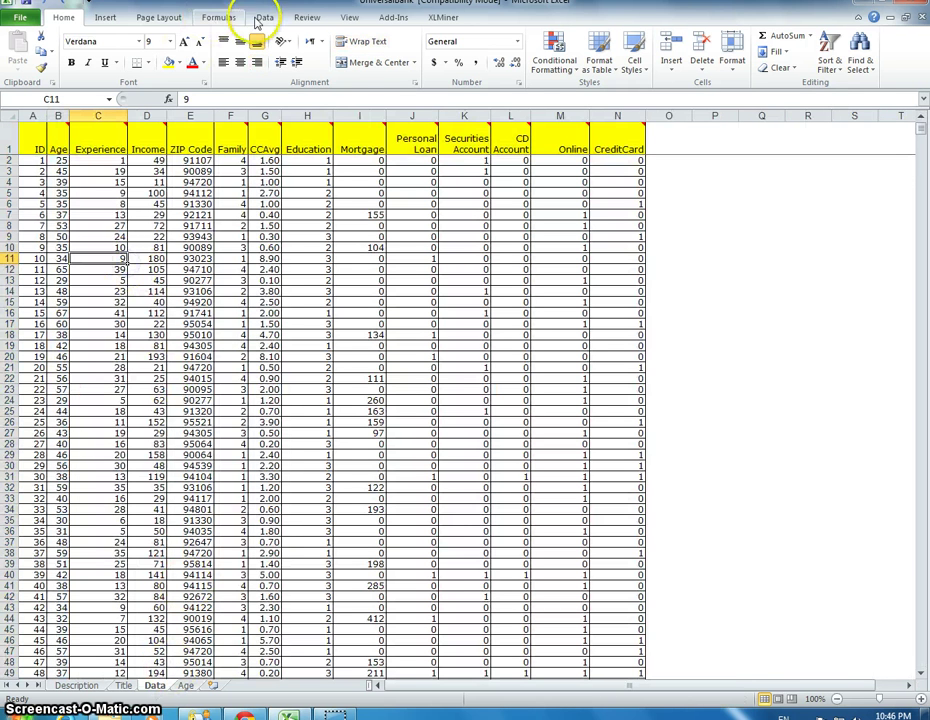
left_click(443, 18)
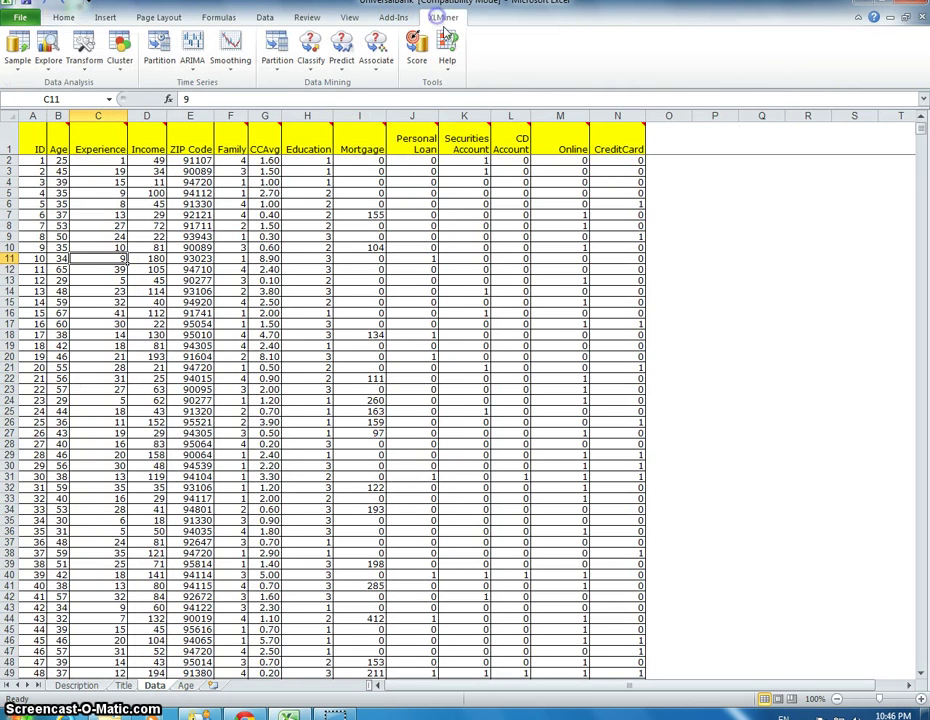
left_click(48, 60)
left_click(83, 55)
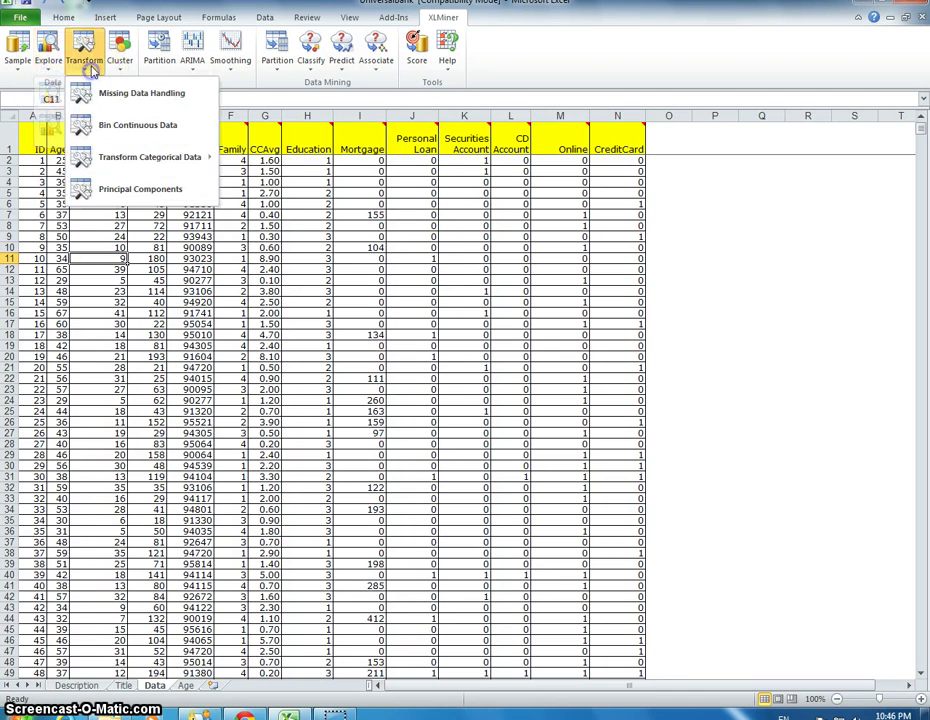
mouse_move(176, 170)
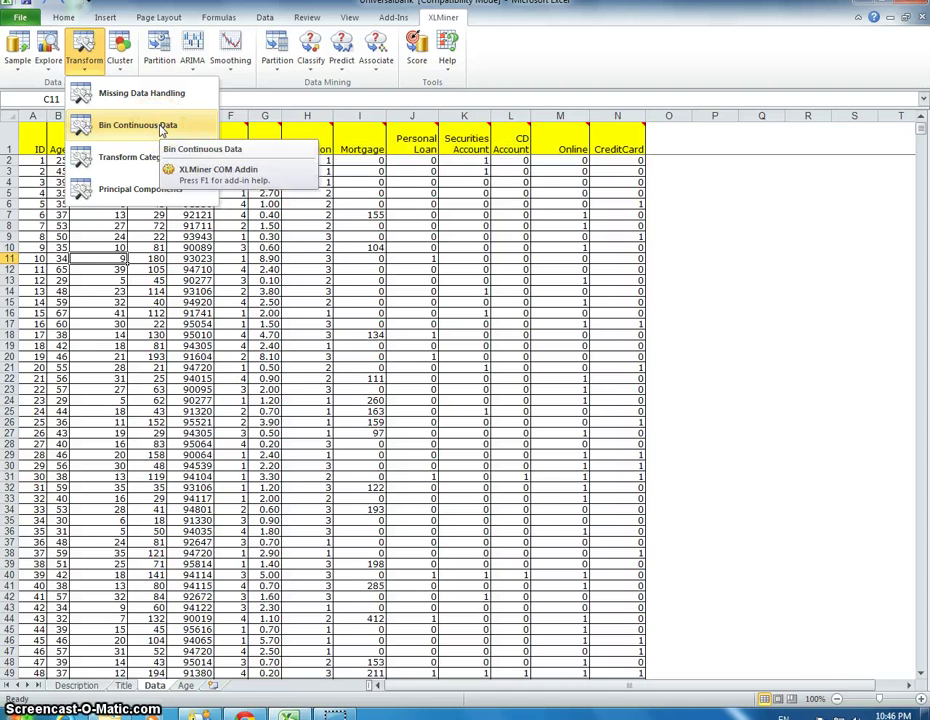
left_click(160, 126)
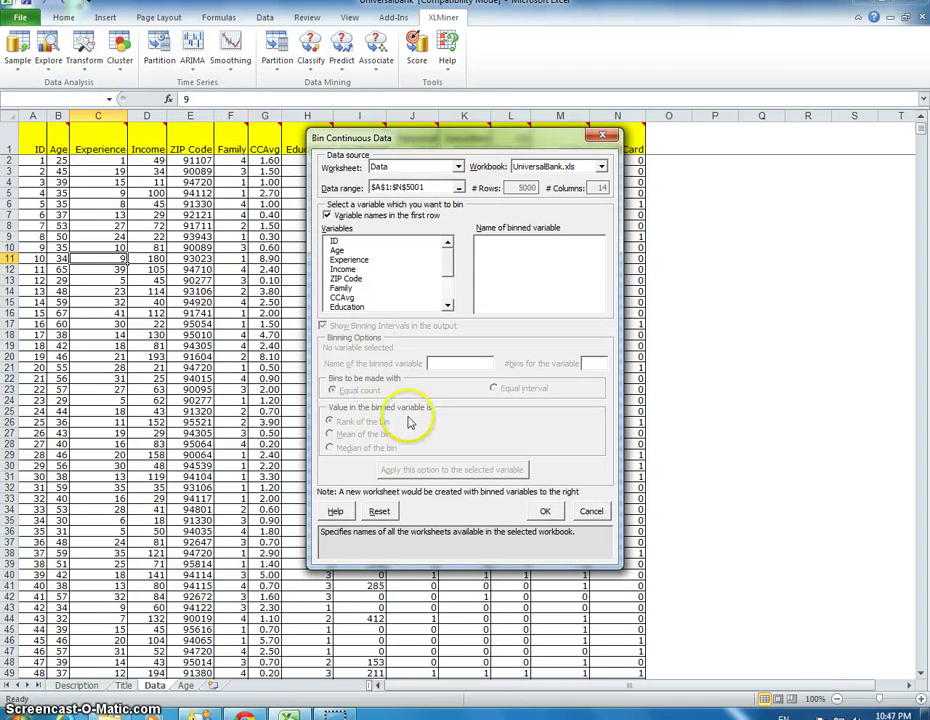
left_click(338, 251)
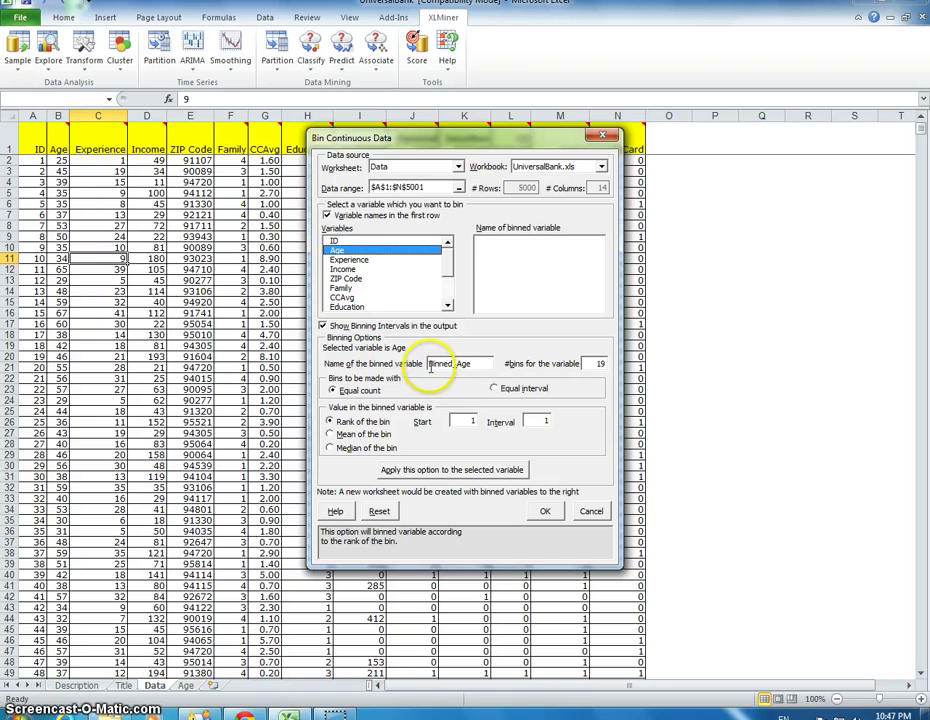
Set the number of bins for Age to 5 and make the bins with equal count.
double_click(597, 365)
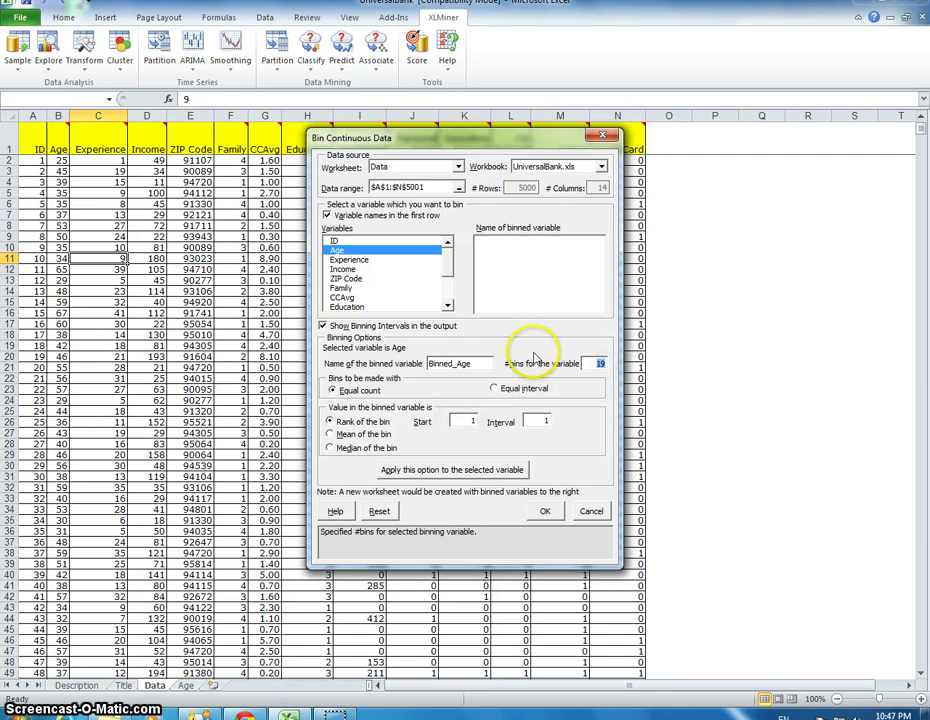
type("5")
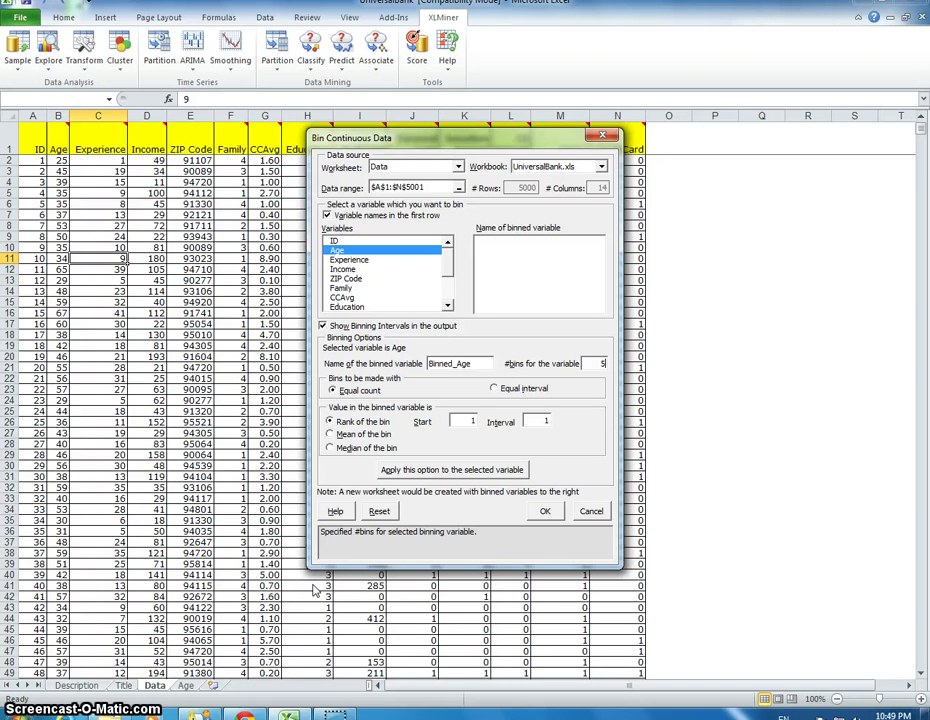
left_click(452, 424)
left_click(494, 390)
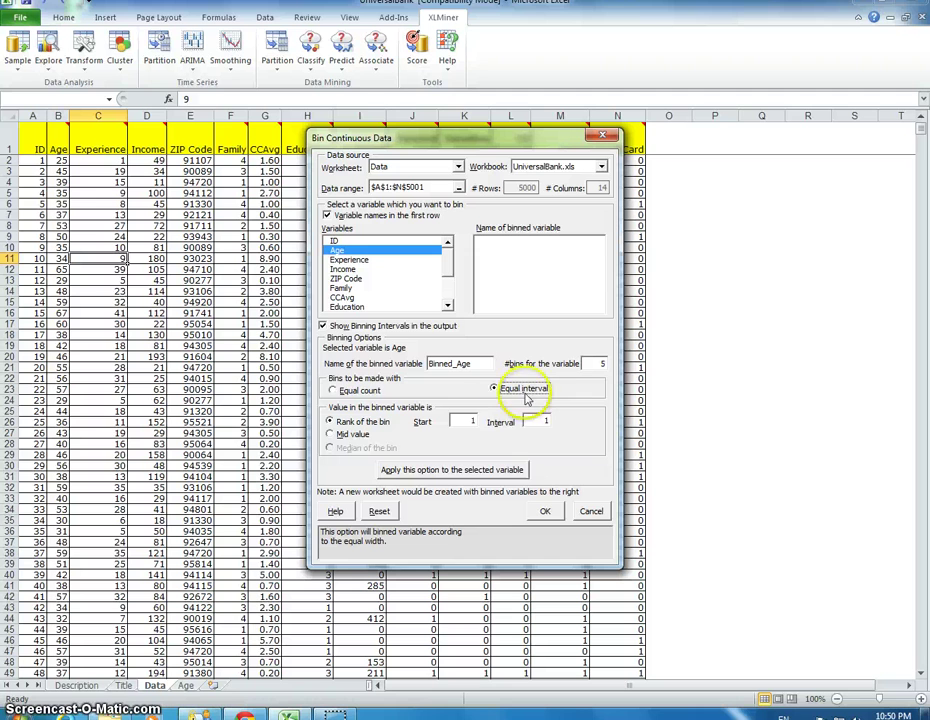
left_click(333, 390)
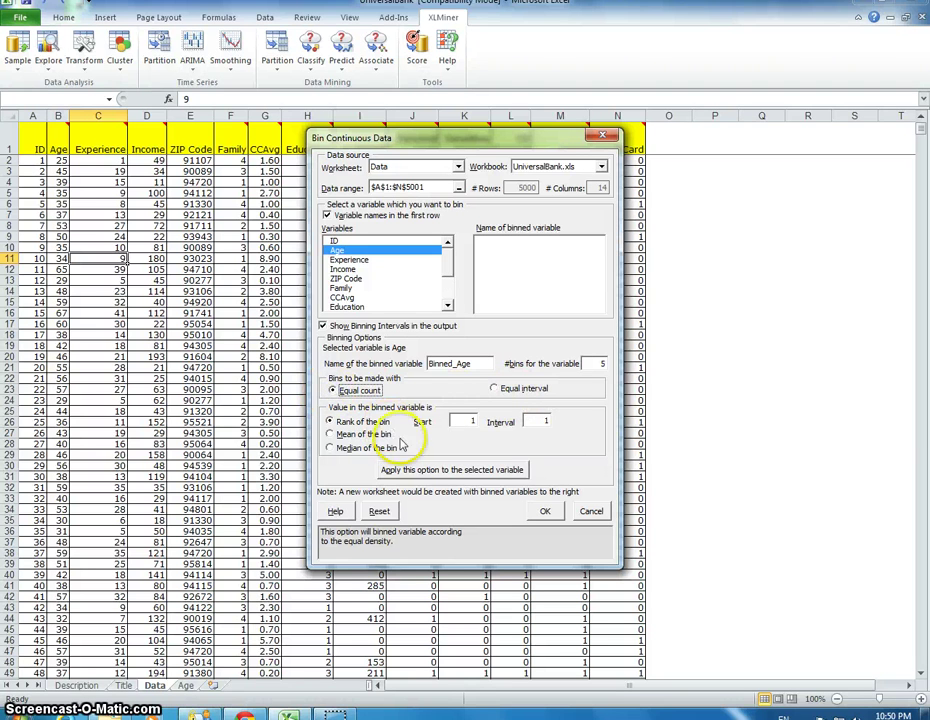
Try a rank interval of 2 for the binned Age values.
double_click(460, 424)
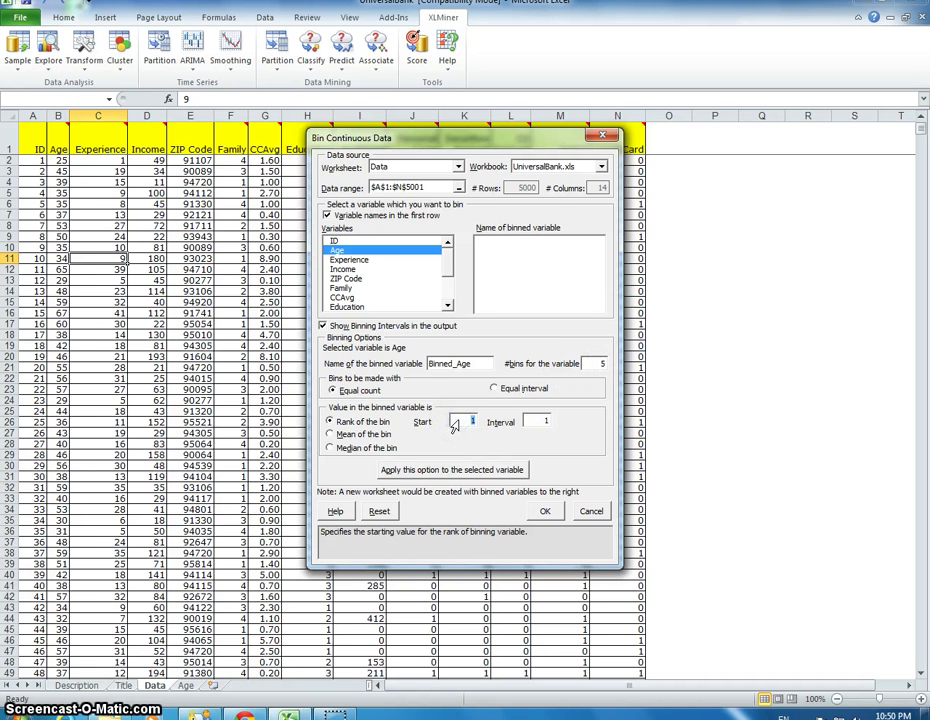
left_click(537, 422)
left_click(560, 427)
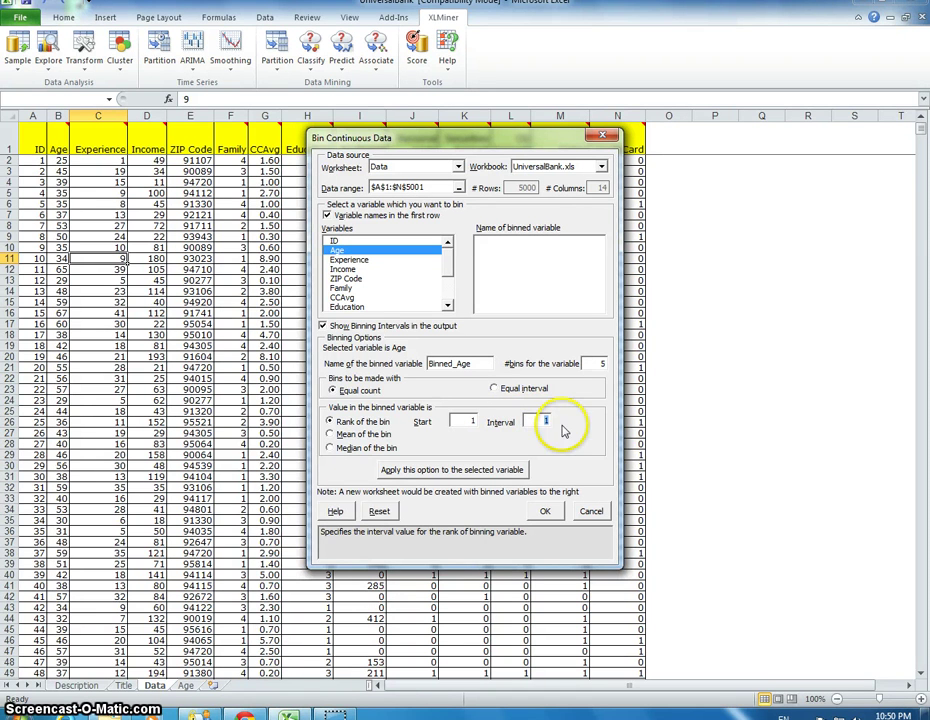
type("2")
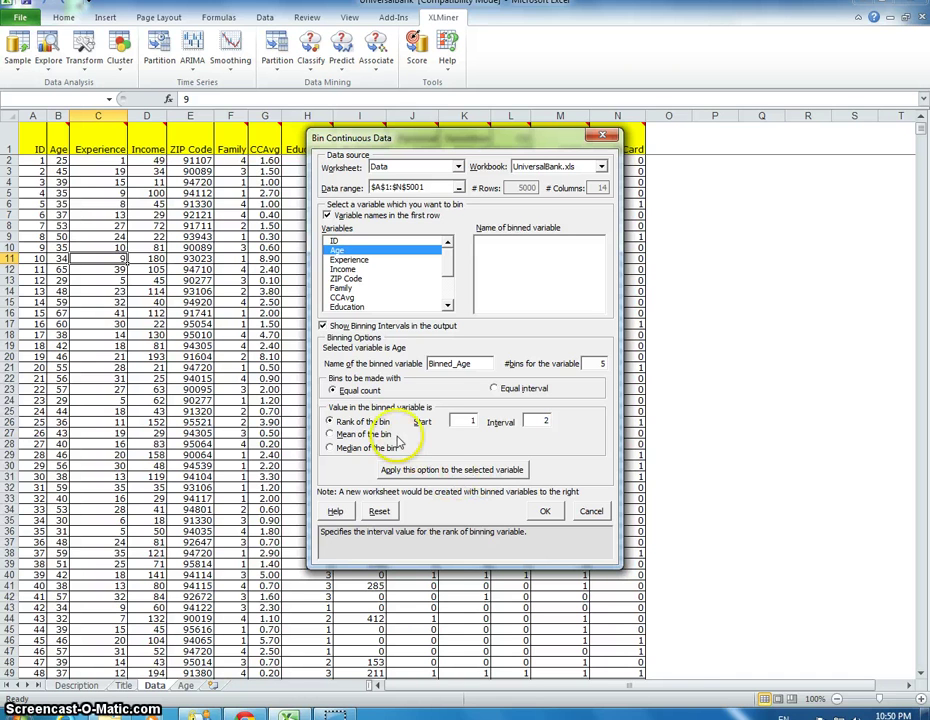
Restore the rank interval to 1 and generate the binned Age output with ranks starting at 1.
double_click(465, 421)
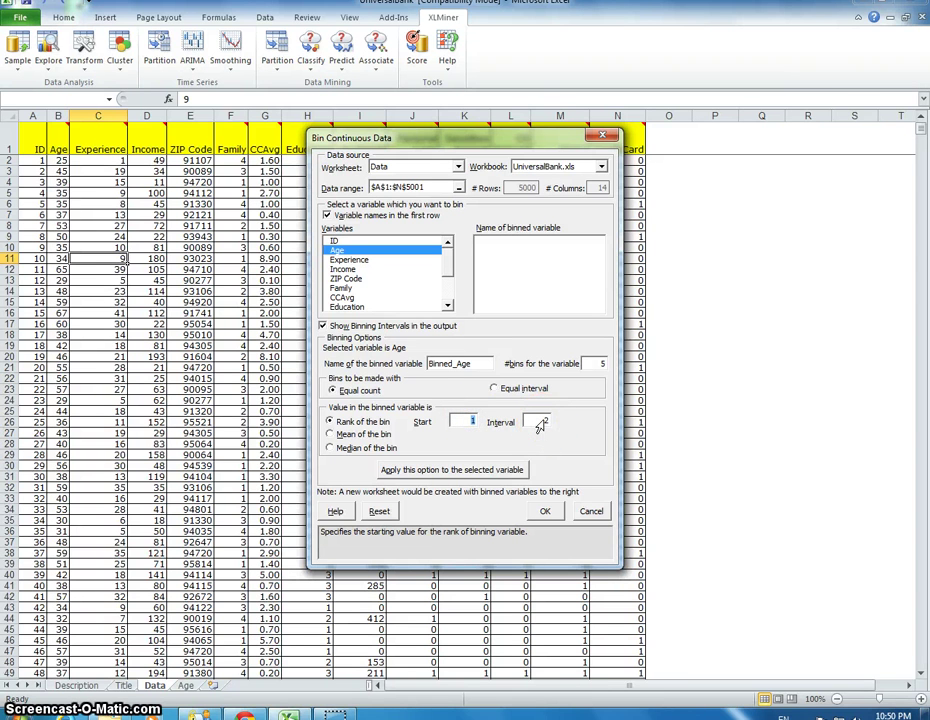
left_click(533, 424)
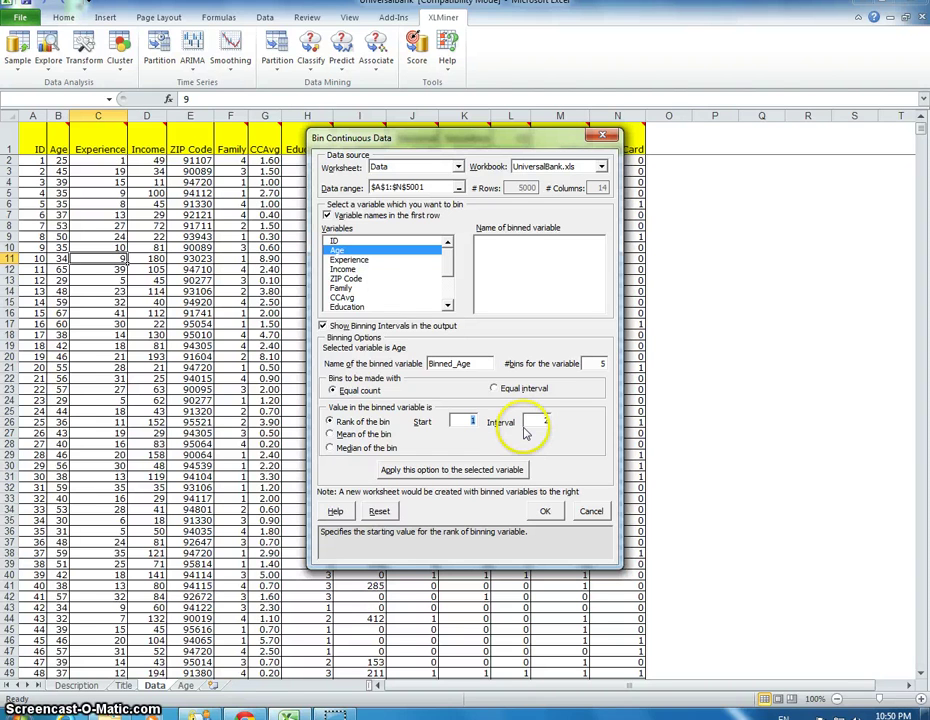
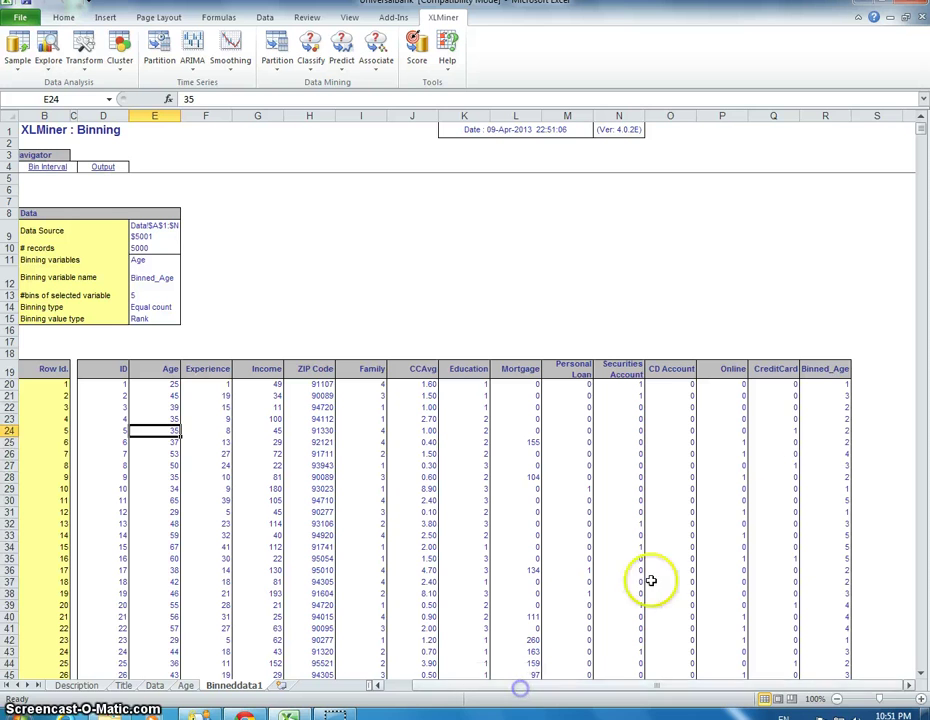
Check the Binned_Age values on the Binneddata1 sheet and start a new histogram from that data in XLMiner's Chart Wizard.
left_click(813, 393)
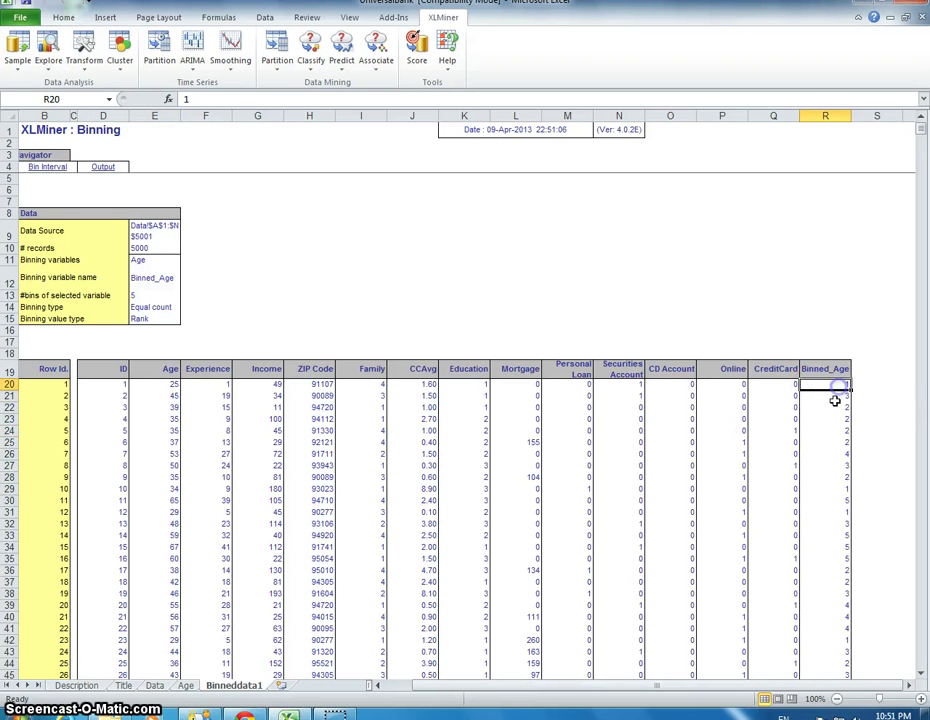
scroll(828, 420, "down", 5)
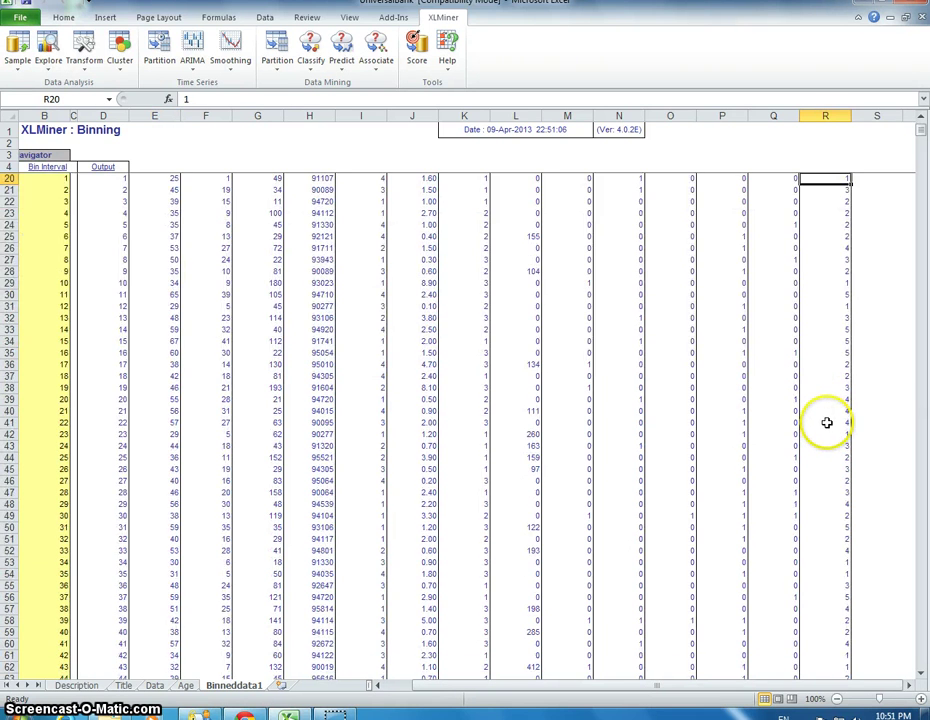
scroll(828, 420, "up", 5)
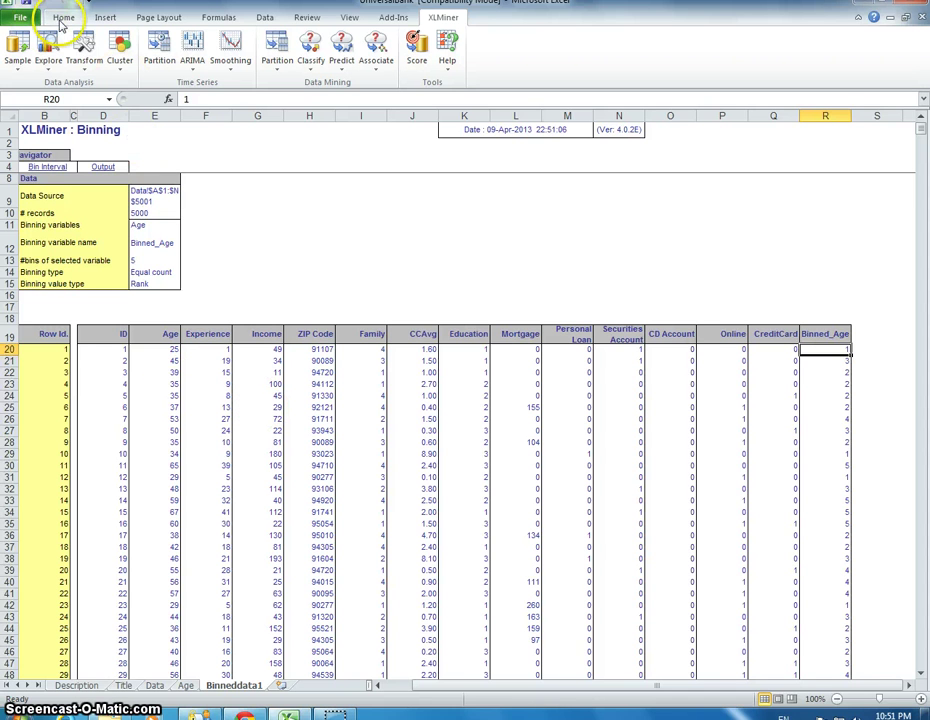
left_click(47, 55)
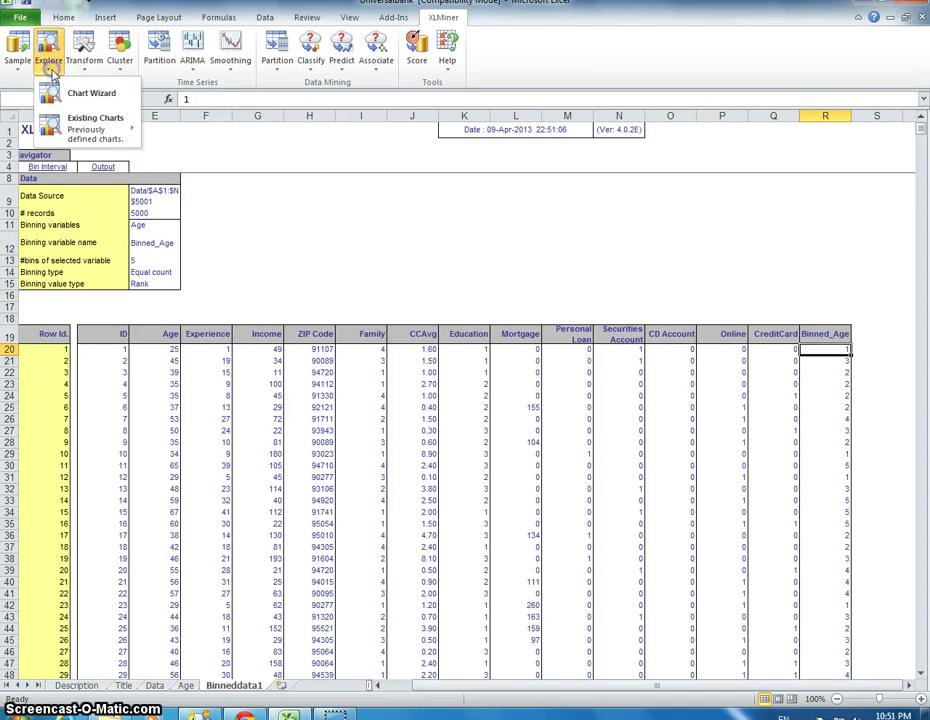
left_click(77, 98)
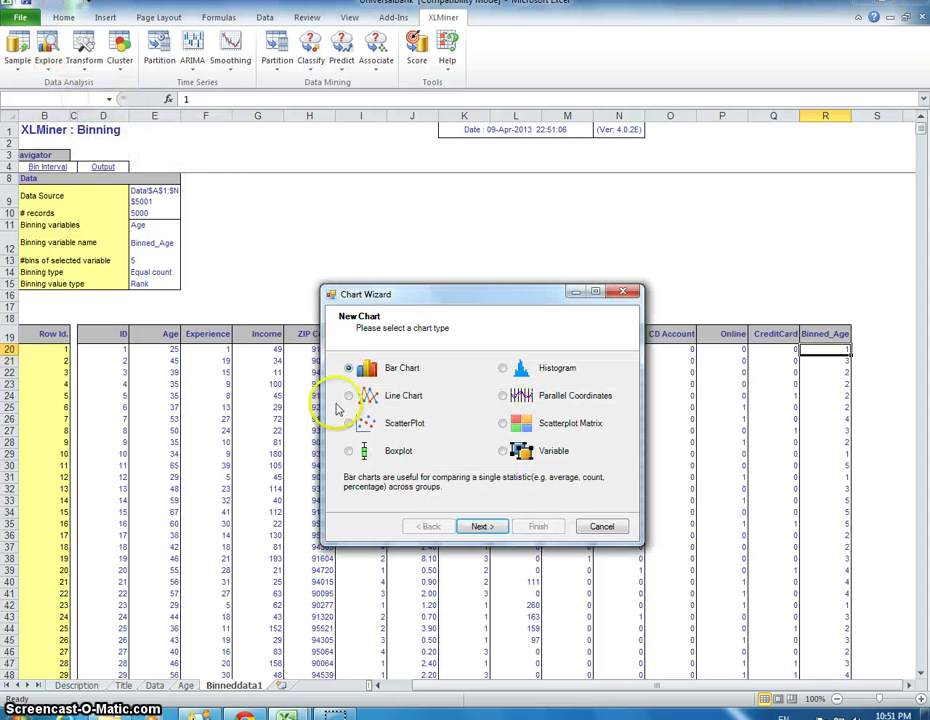
left_click(502, 368)
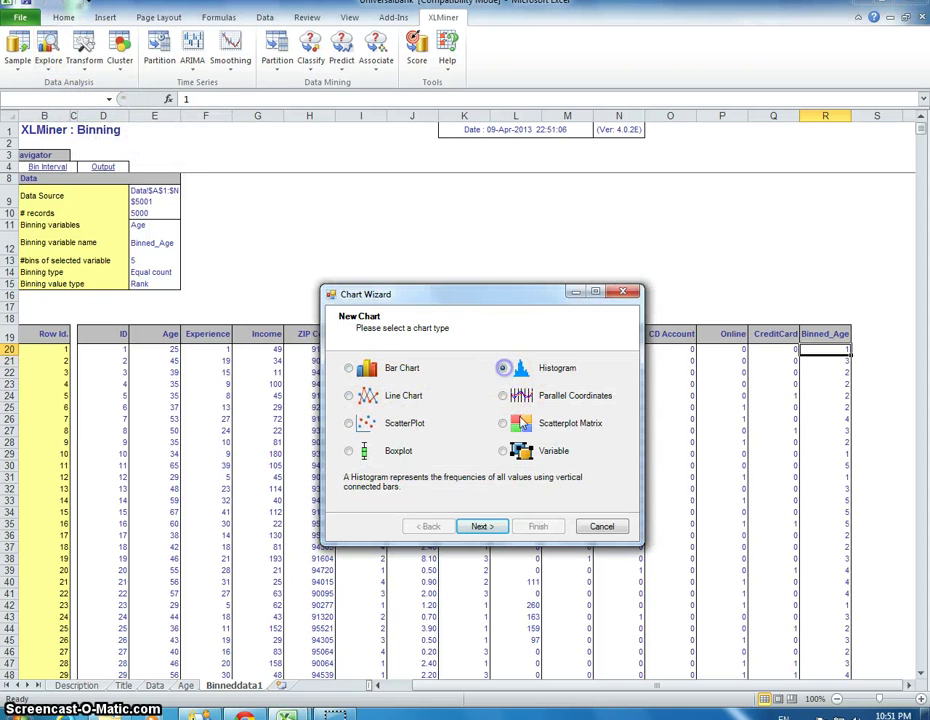
left_click(499, 530)
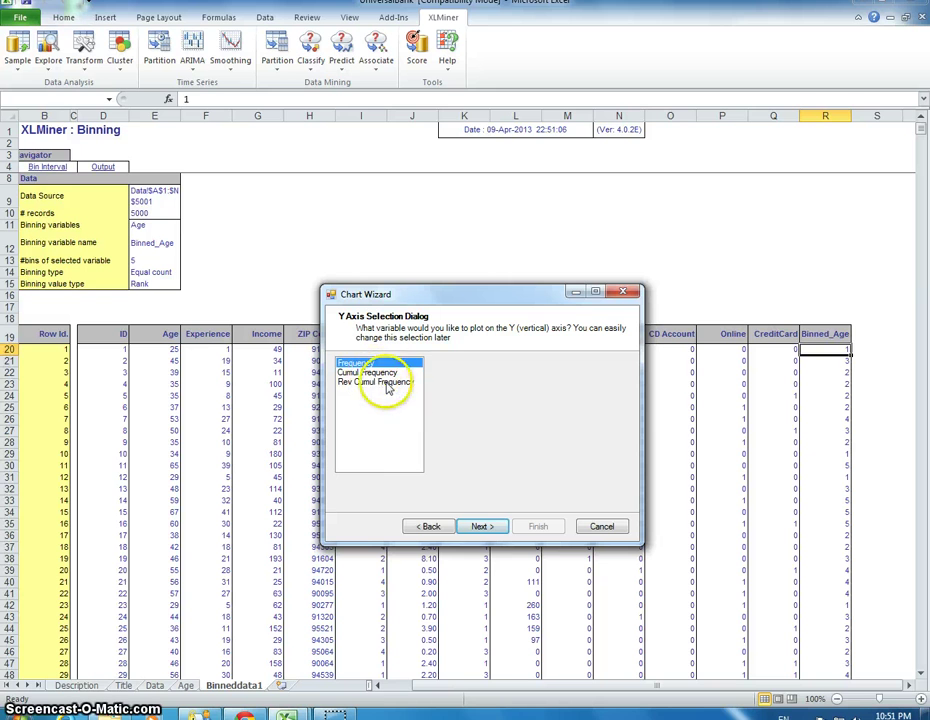
Plot frequency against Age with no color variable, generate the histogram and maximize the chart window.
left_click(482, 525)
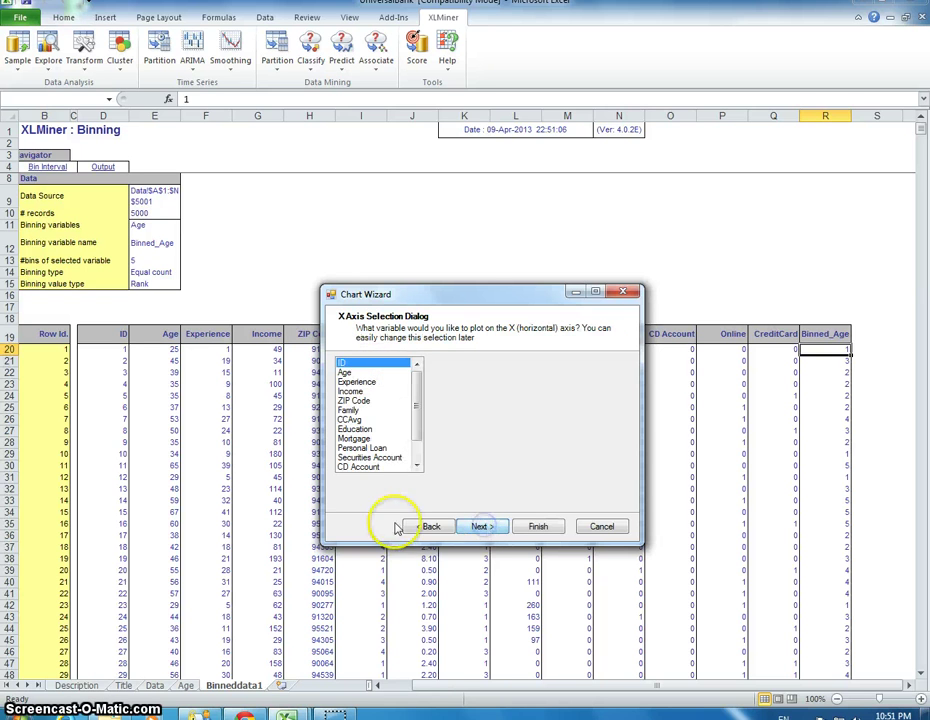
left_click(356, 372)
left_click(483, 527)
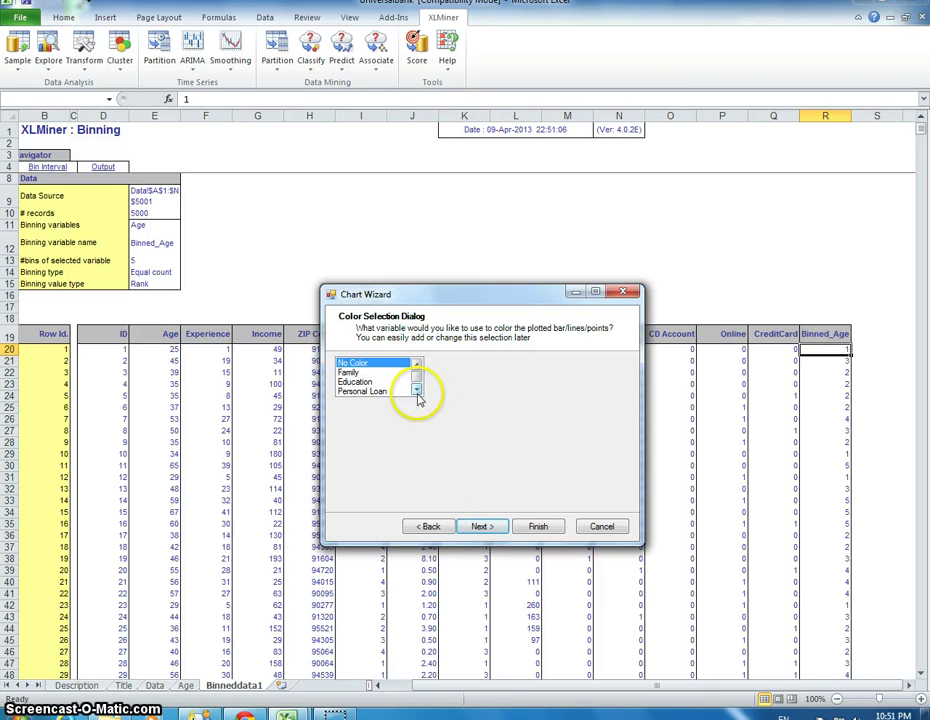
left_click(487, 526)
left_click(548, 534)
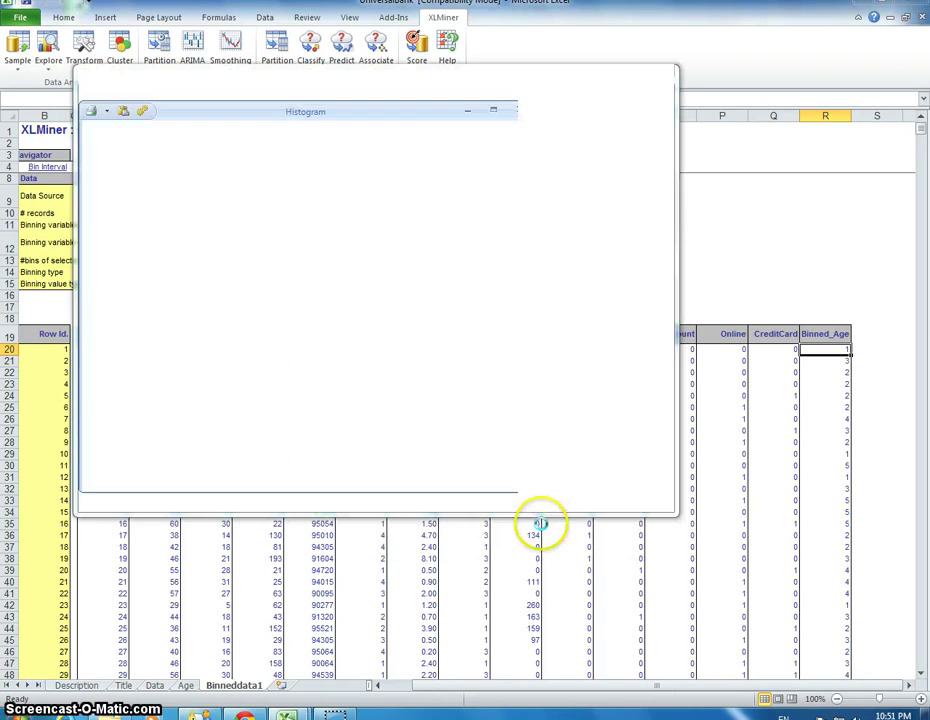
double_click(537, 80)
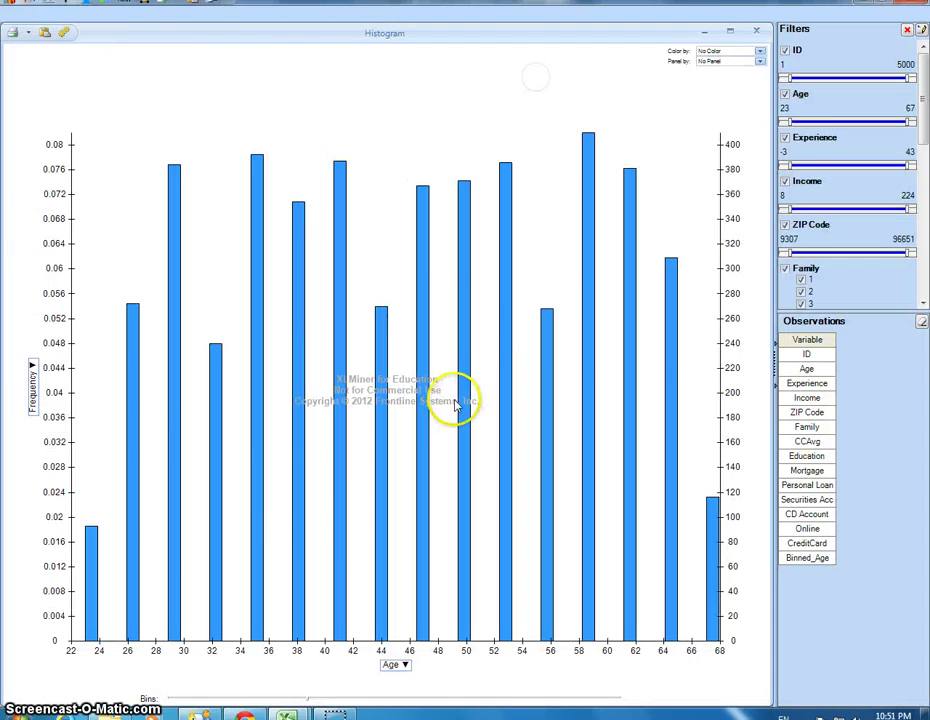
Color the Age histogram by Binned_Age, and close the chart without saving it.
left_click(735, 52)
left_click(714, 106)
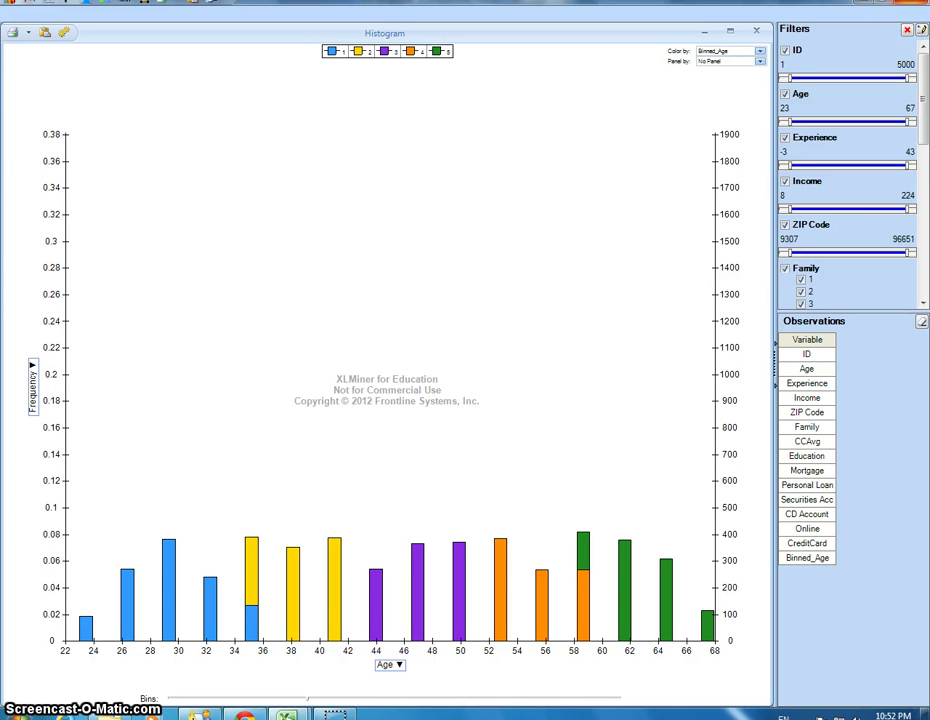
left_click(490, 377)
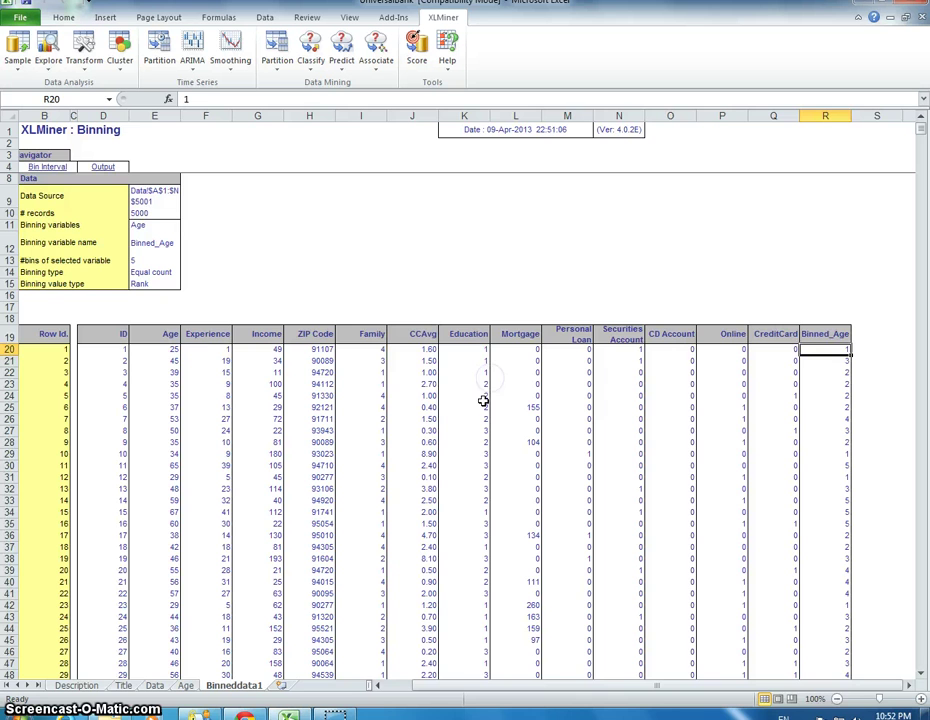
Set up another Bin Continuous Data run on the Data sheet's Age variable, naming the binned variable Binned_Age_equal_interval.
left_click(154, 685)
left_click(198, 412)
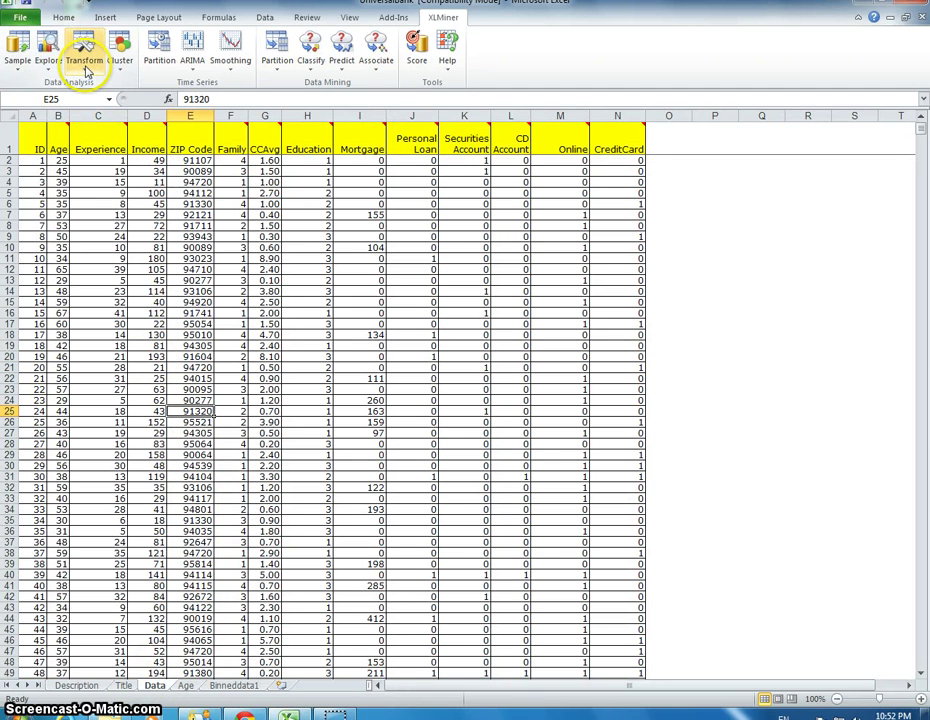
left_click(86, 64)
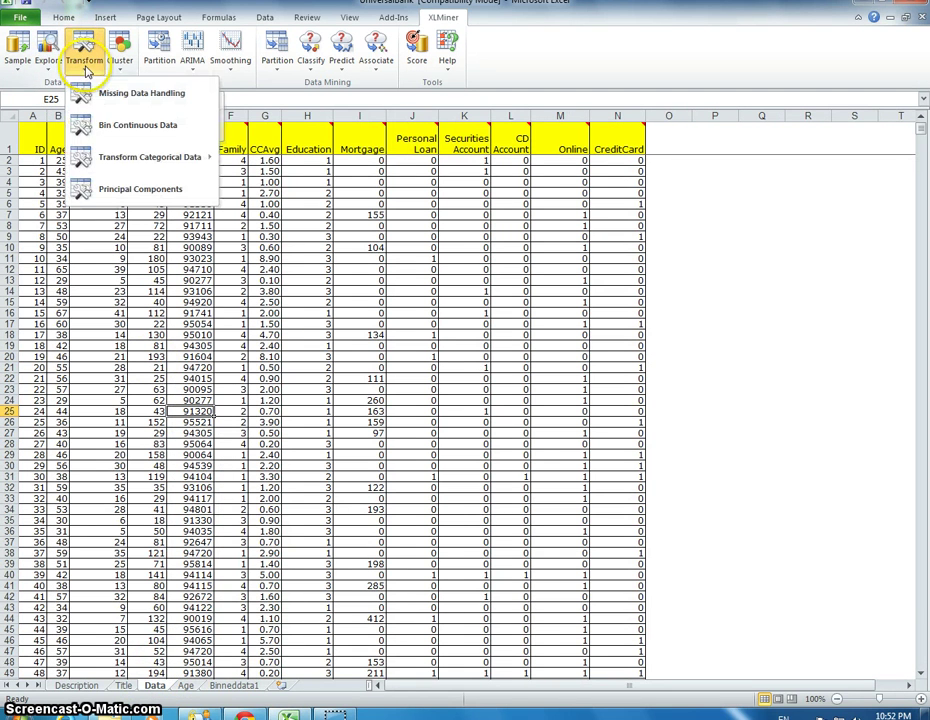
left_click(143, 125)
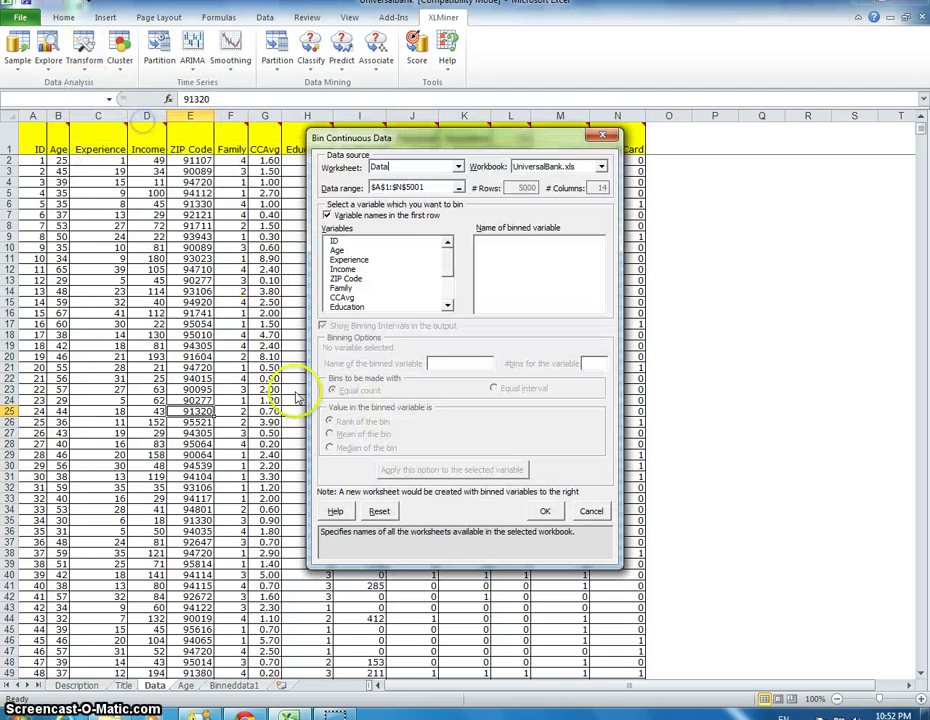
left_click(370, 250)
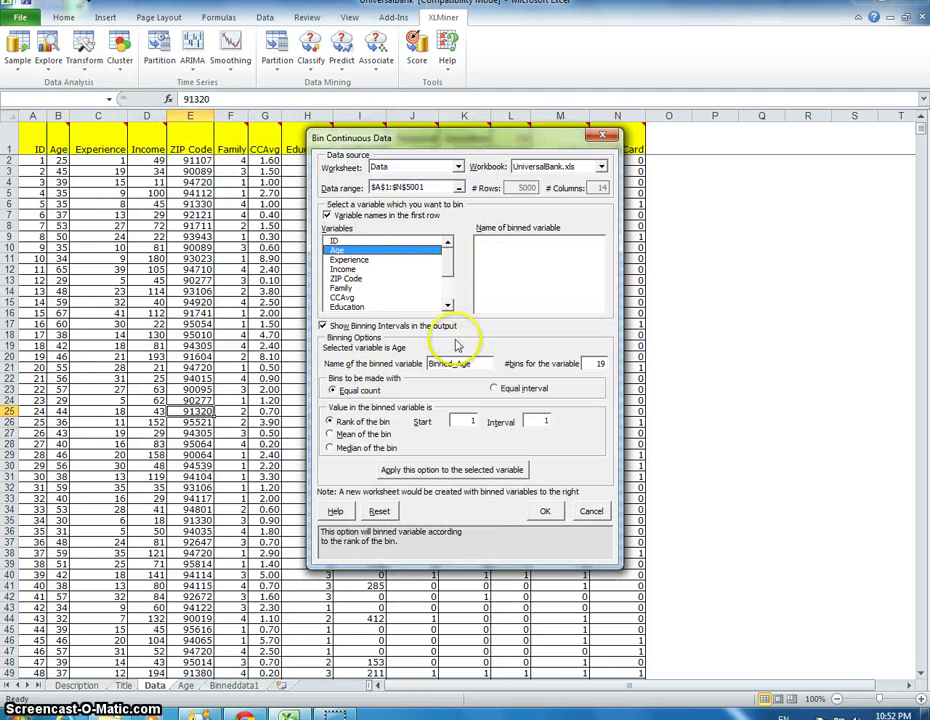
double_click(479, 365)
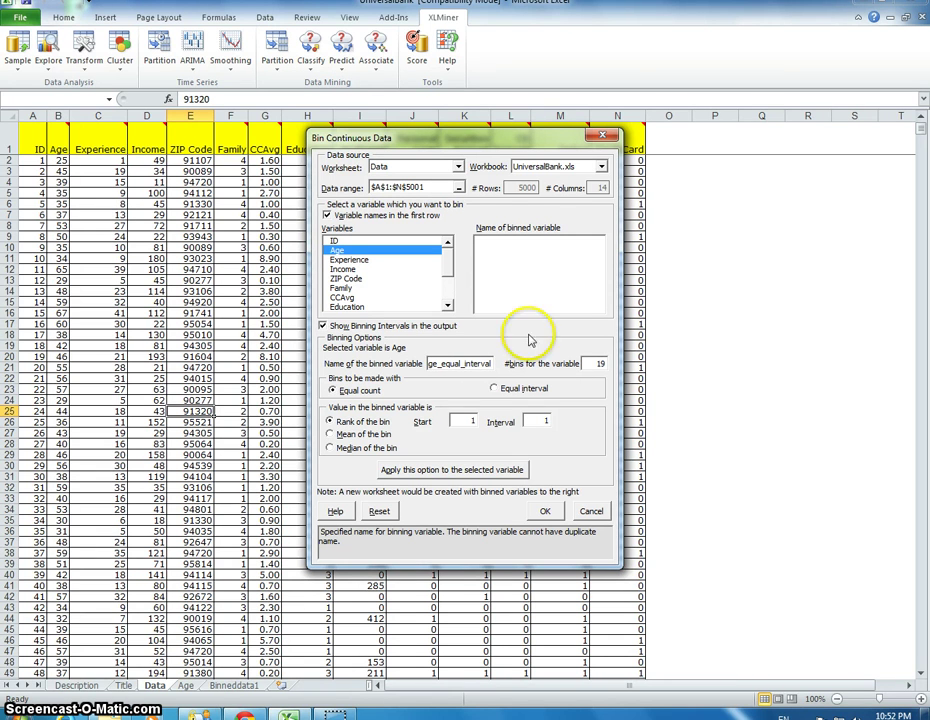
Bin Age into 2 equal-interval bins, apply the option to the variable and generate the binned output.
double_click(600, 363)
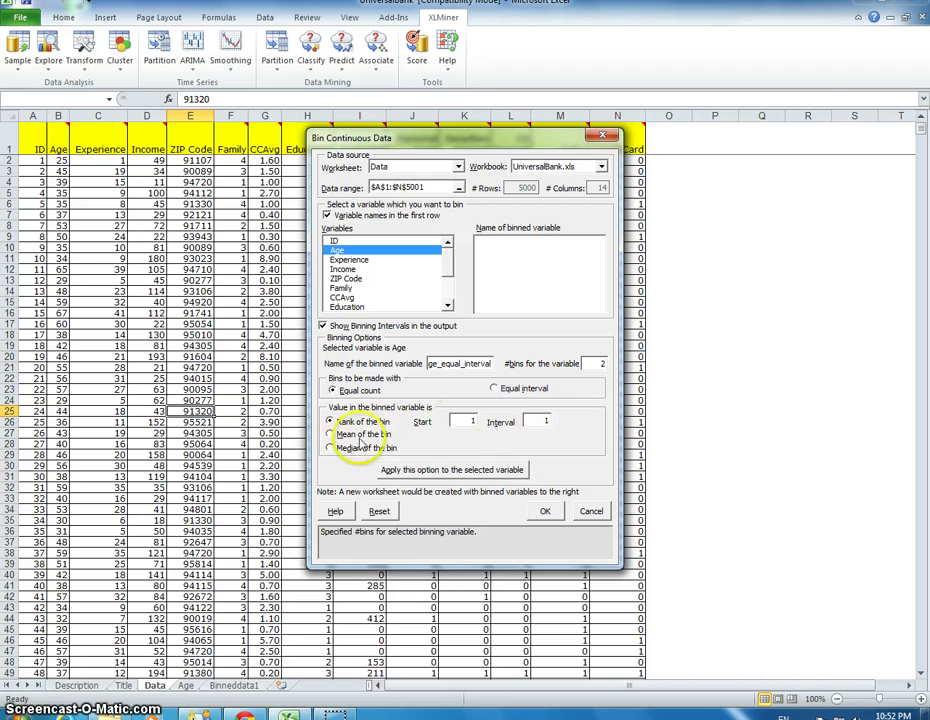
left_click(494, 389)
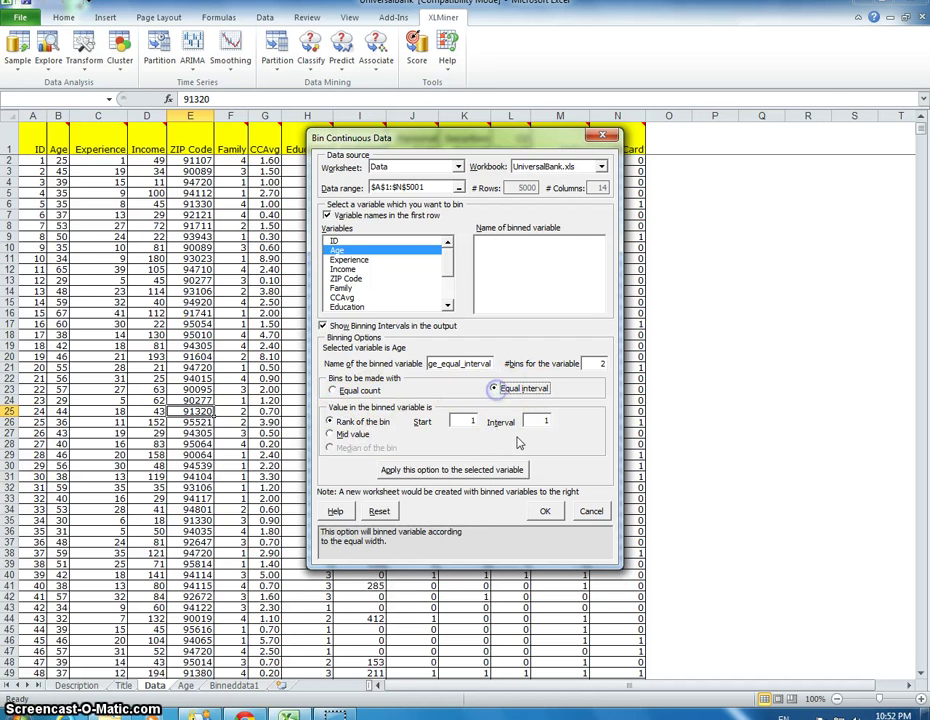
left_click(477, 472)
left_click(545, 511)
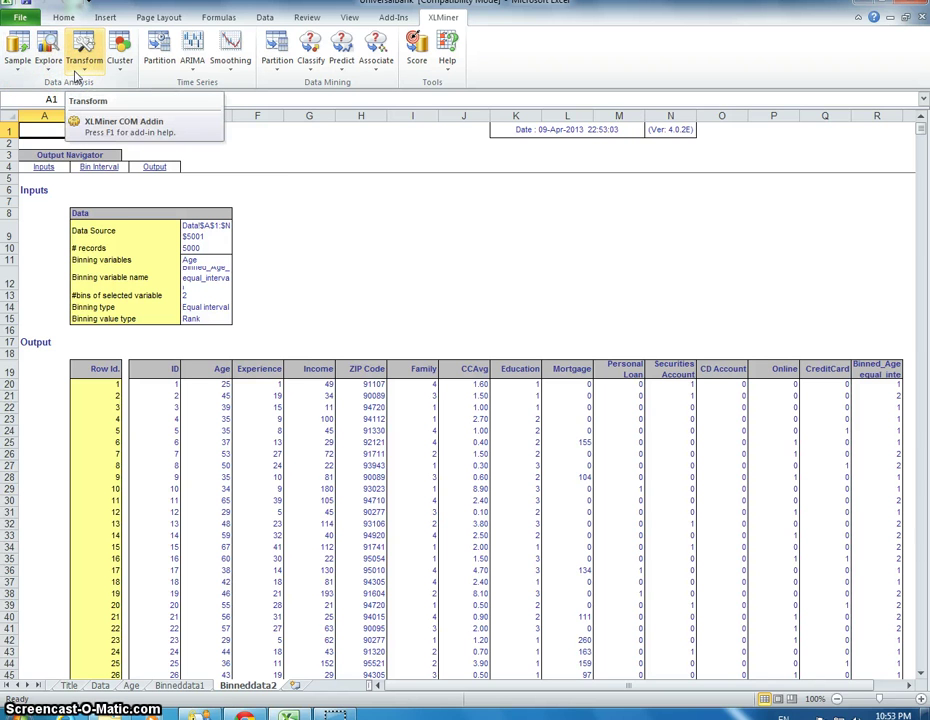
left_click(46, 60)
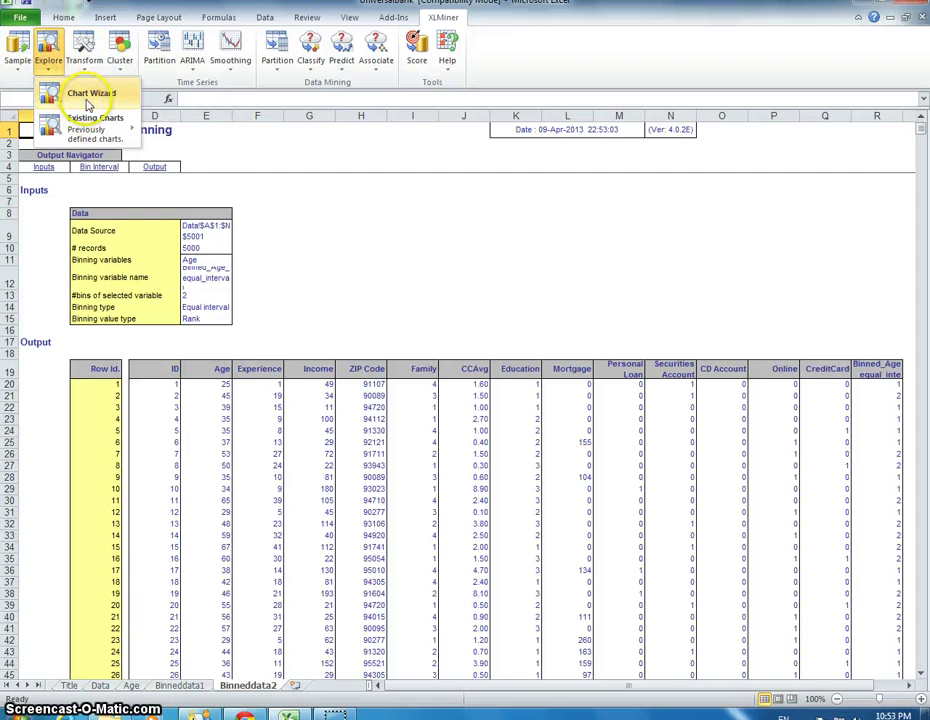
left_click(88, 104)
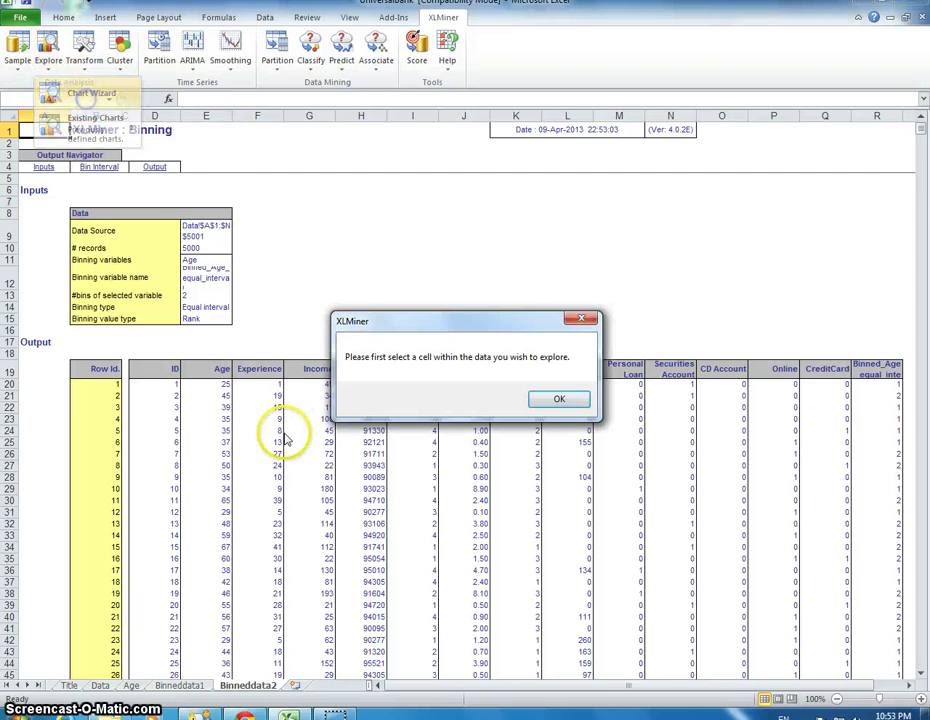
left_click(550, 400)
Select a cell within the output data on Binneddata2 and start a new histogram with the Chart Wizard.
left_click(140, 394)
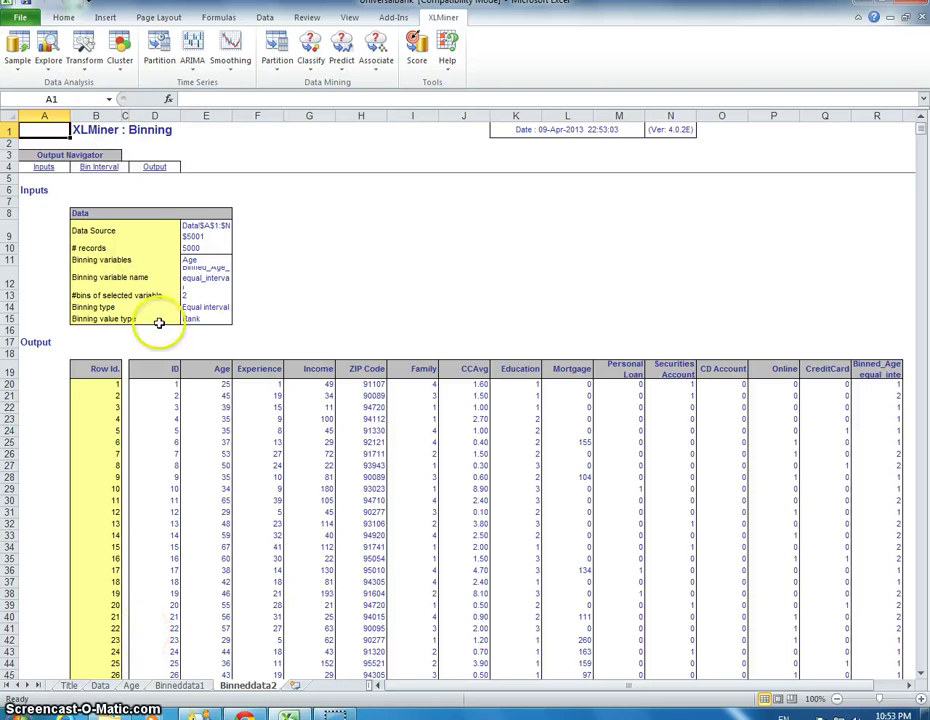
left_click(48, 55)
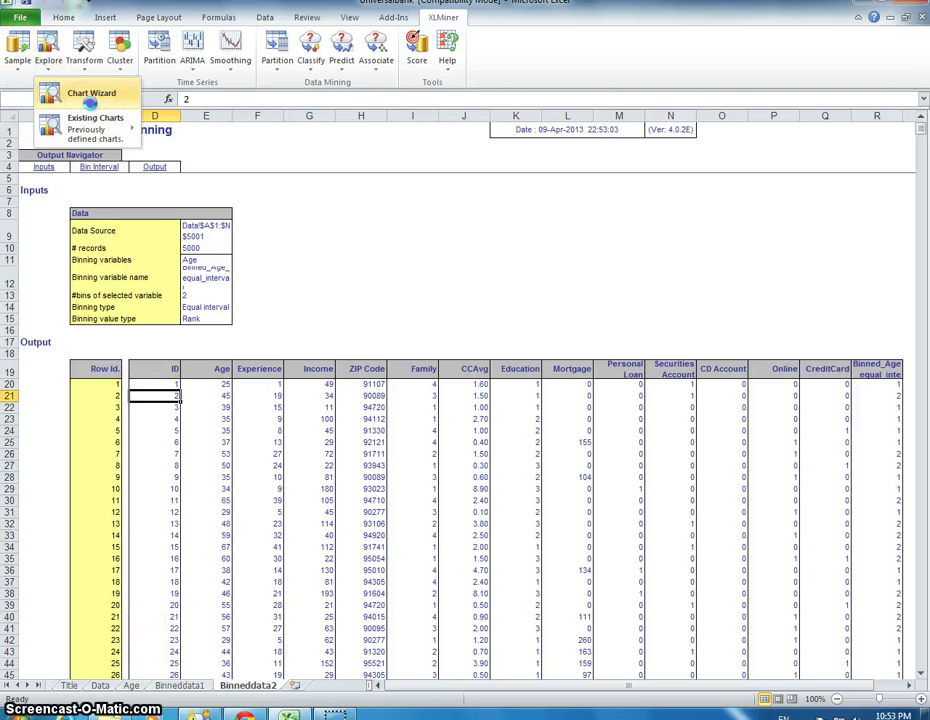
left_click(80, 92)
left_click(502, 368)
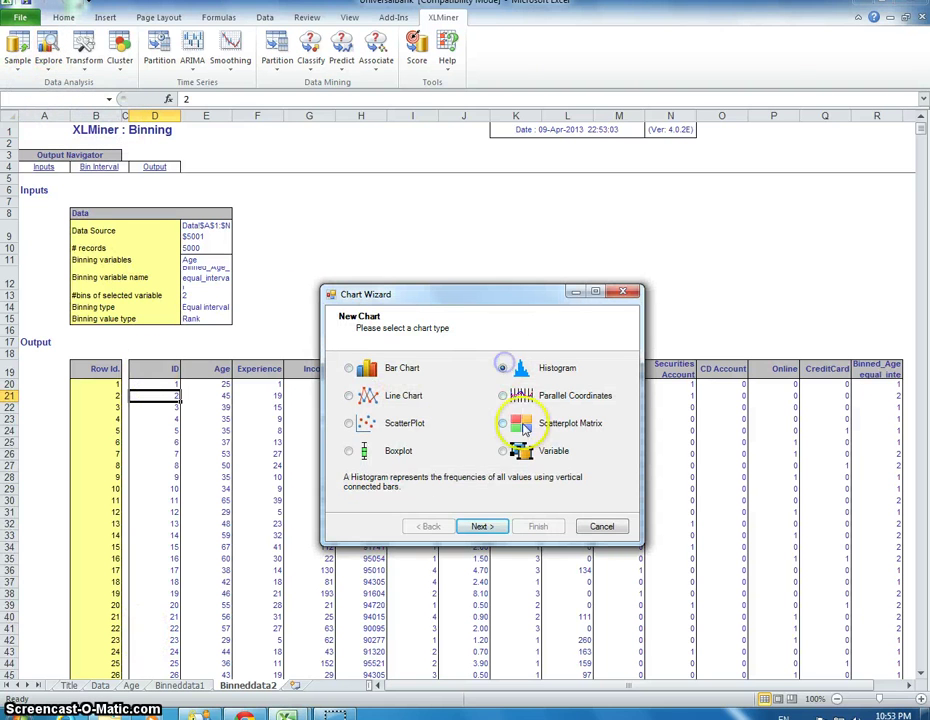
left_click(482, 526)
Plot frequency against Age for the equal-interval output, generate the histogram and maximize its window.
left_click(488, 527)
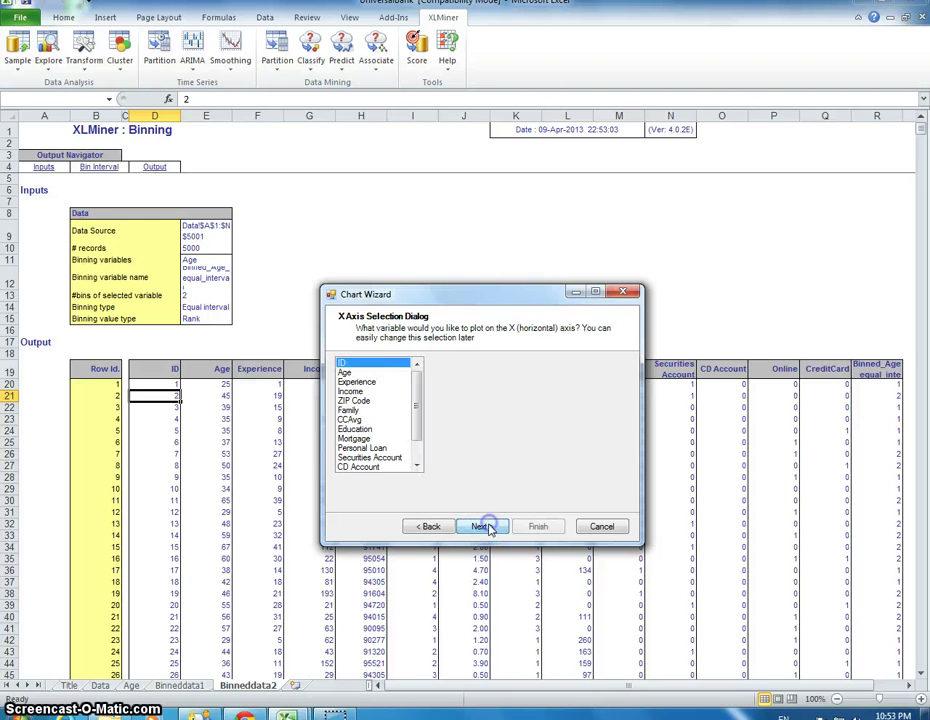
left_click(352, 374)
left_click(482, 527)
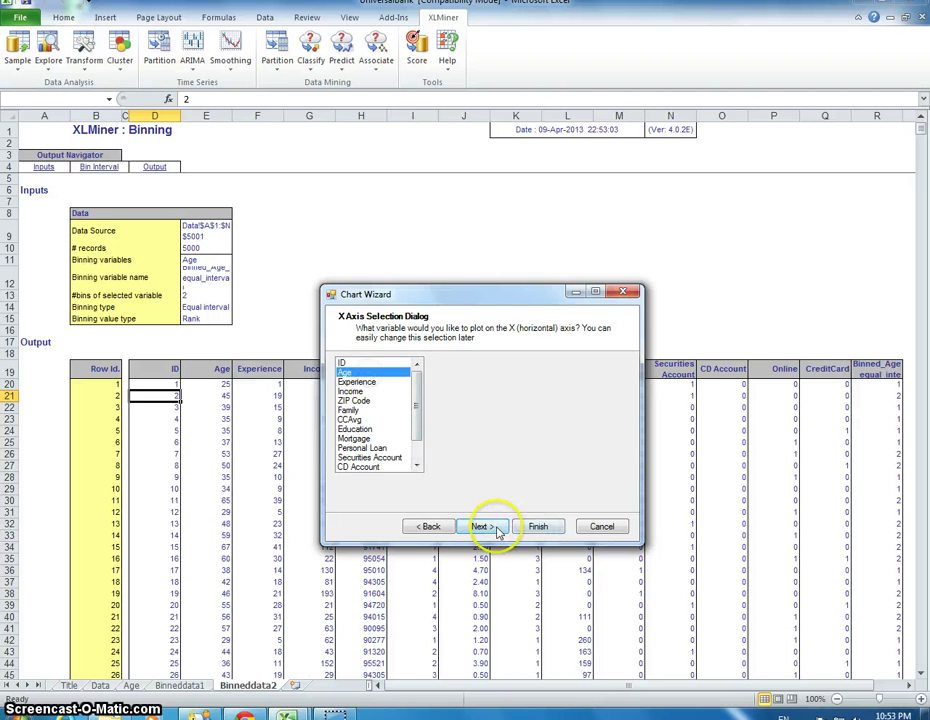
left_click(540, 528)
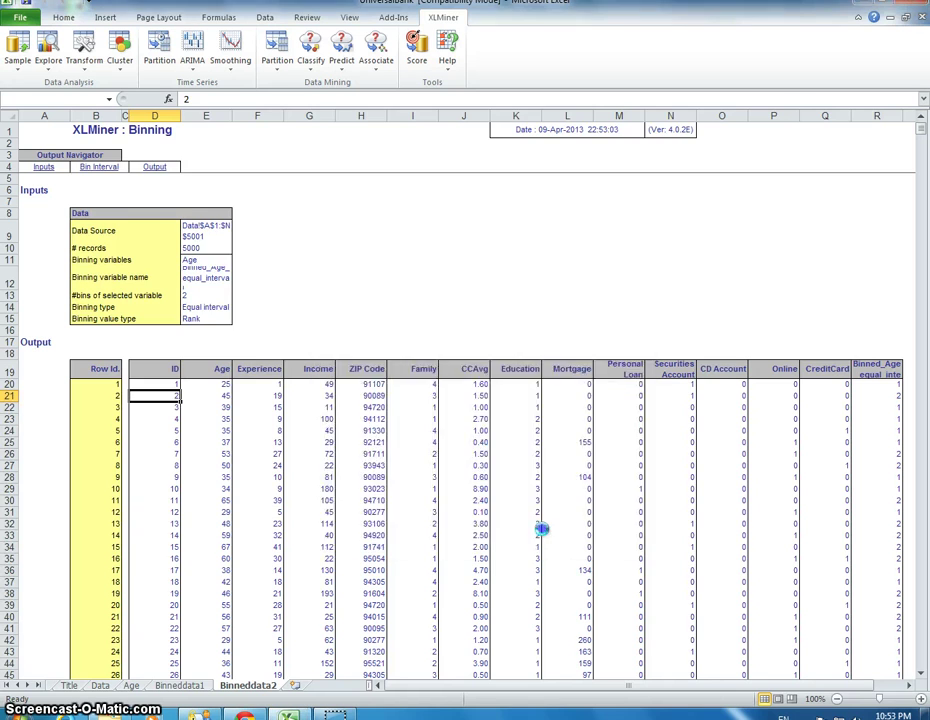
double_click(588, 138)
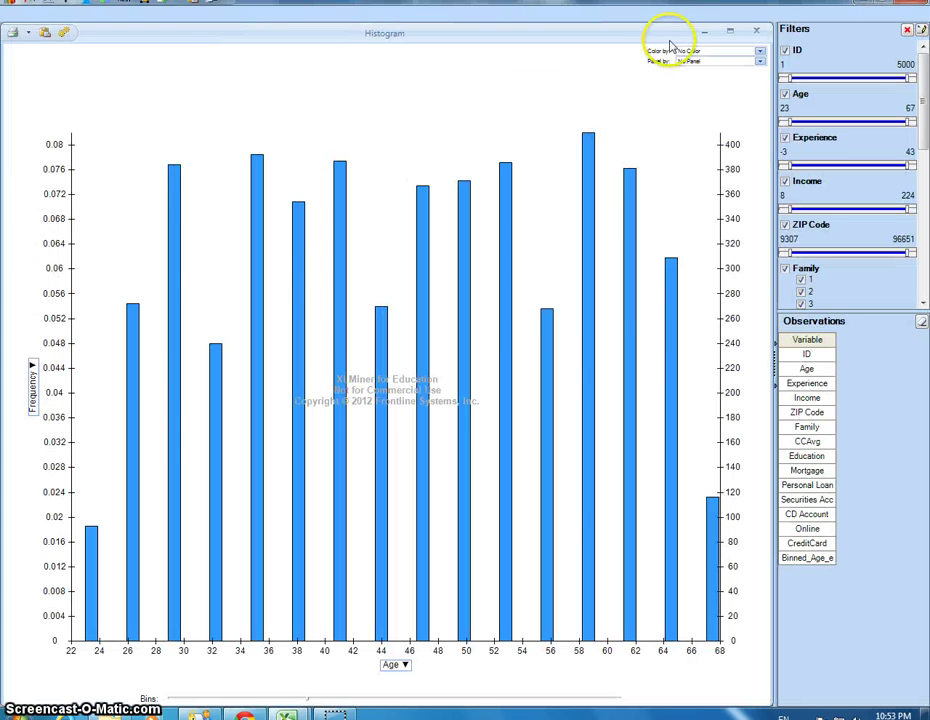
Color the Age histogram by Binned_Age_equal_interval, and discard the chart window without saving.
left_click(760, 51)
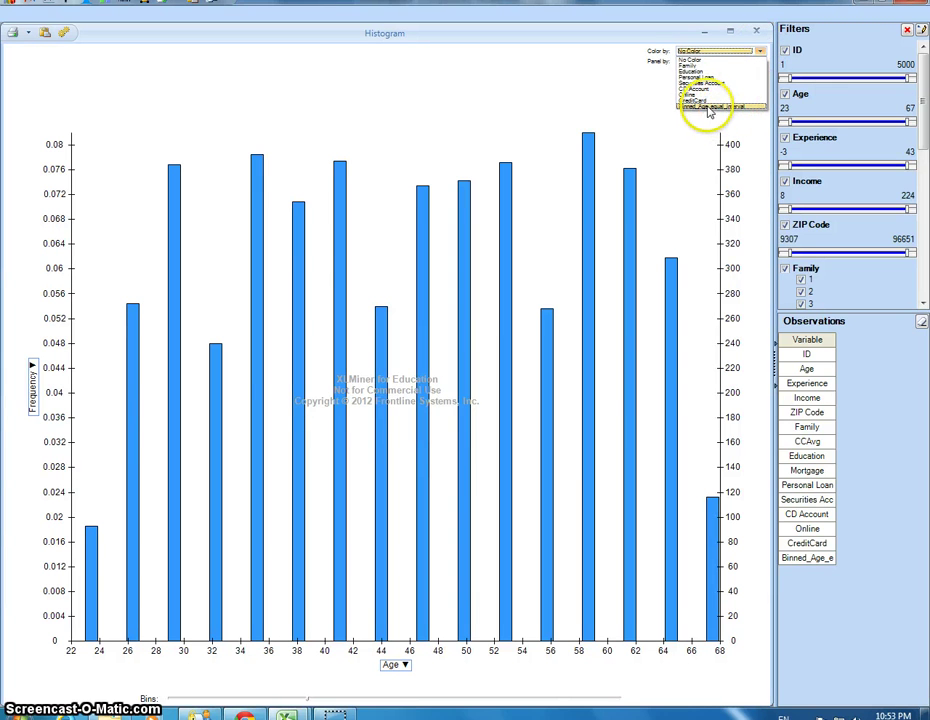
left_click(708, 107)
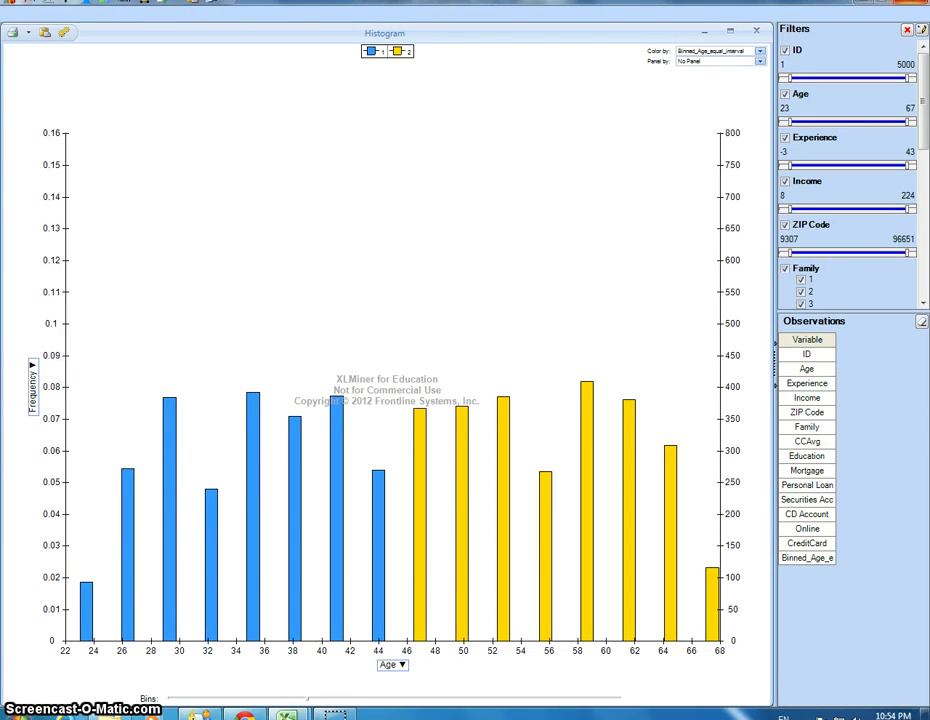
left_click(110, 622)
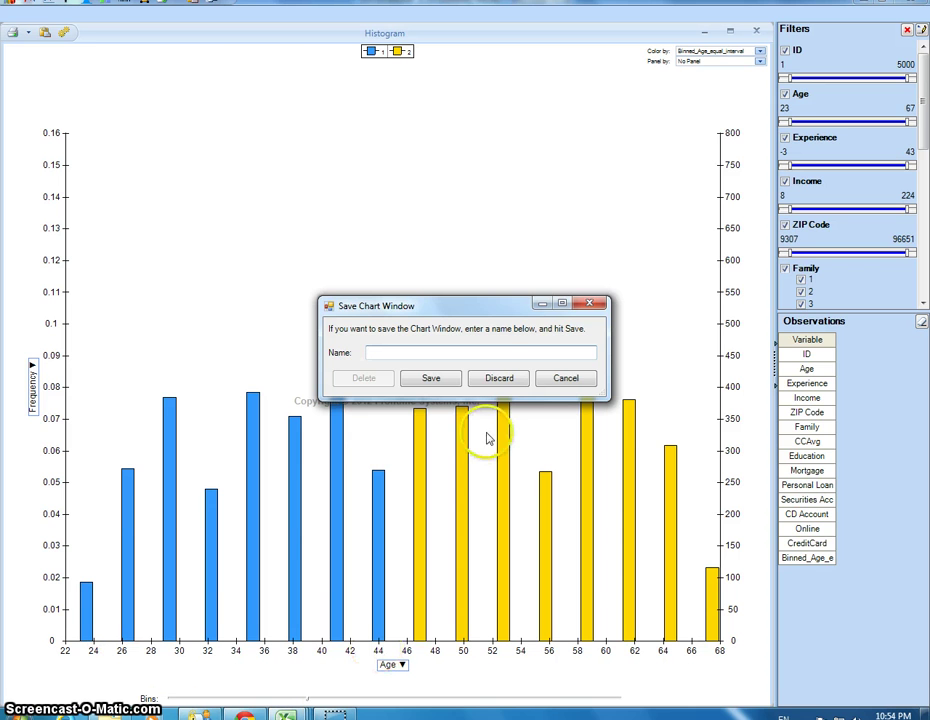
left_click(499, 377)
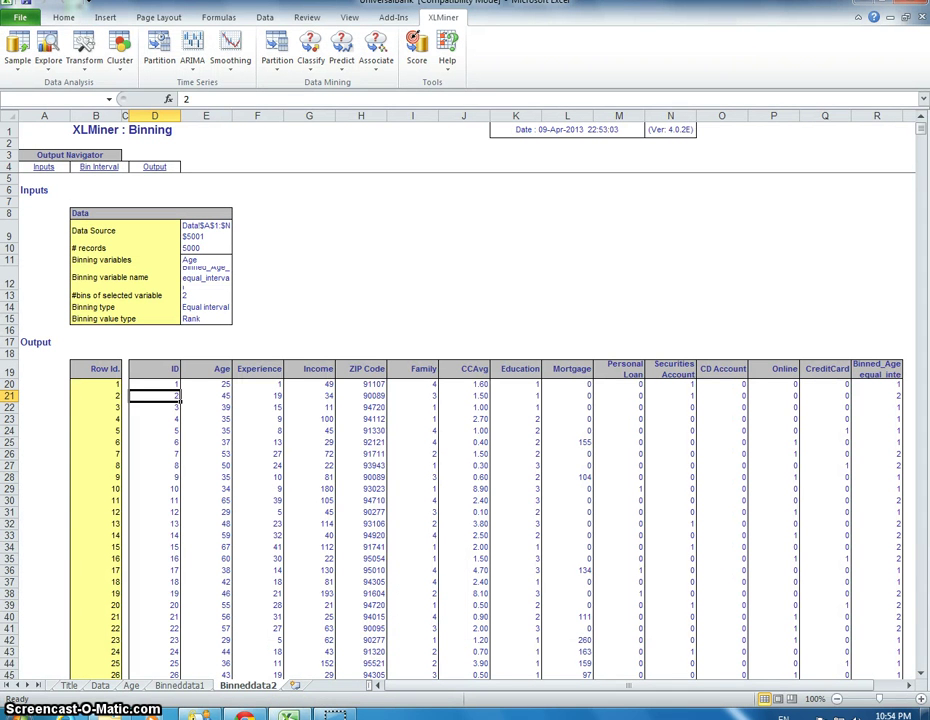